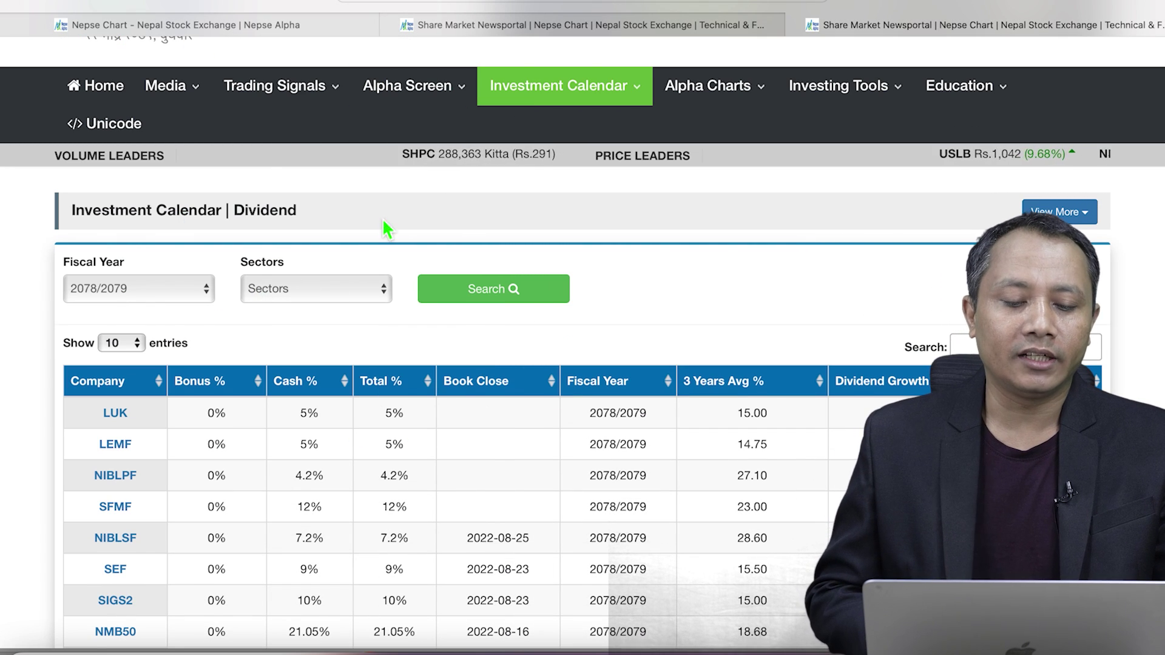
Check the 2078/2079 mutual fund dividends in the investment calendar against the company list in the Excel worksheet.
{"action": "scroll", "coordinate": [429, 213], "scroll_direction": "down", "scroll_amount": 3}
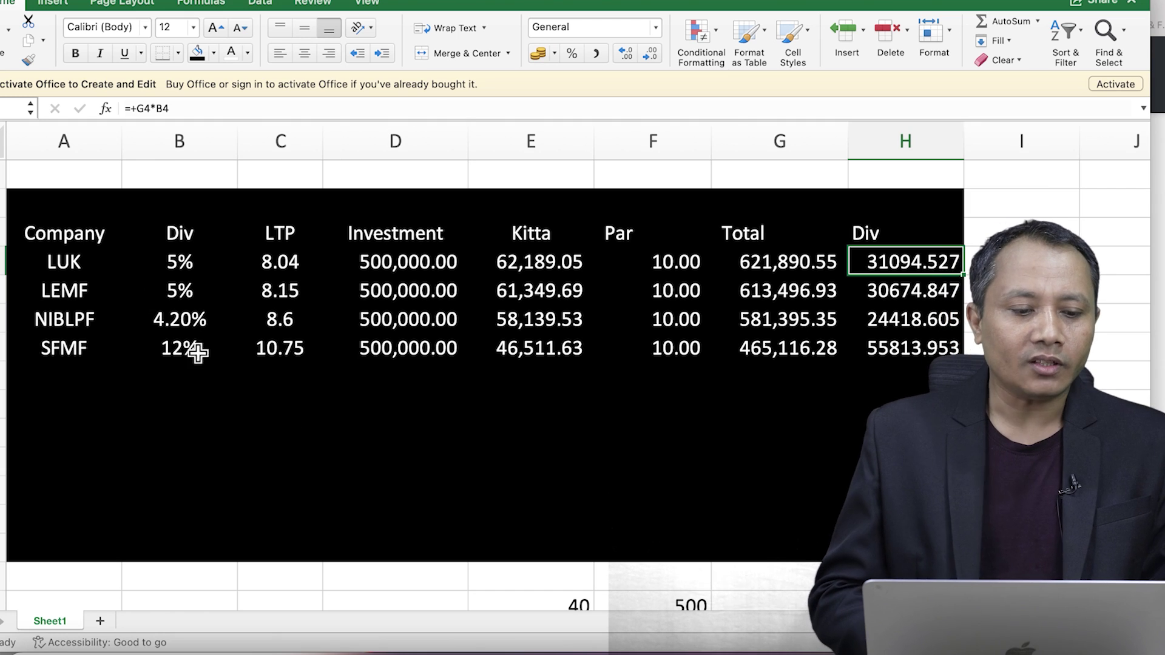
{"action": "left_click", "coordinate": [103, 261]}
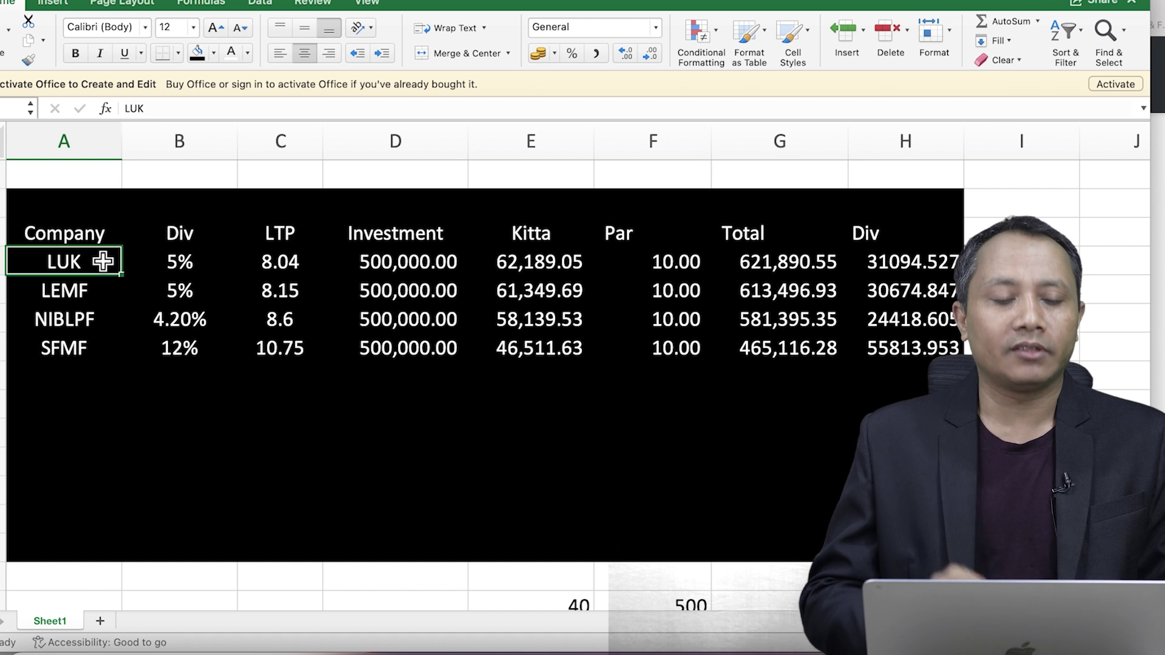
{"action": "key", "text": "Up"}
{"action": "key", "text": "Down"}
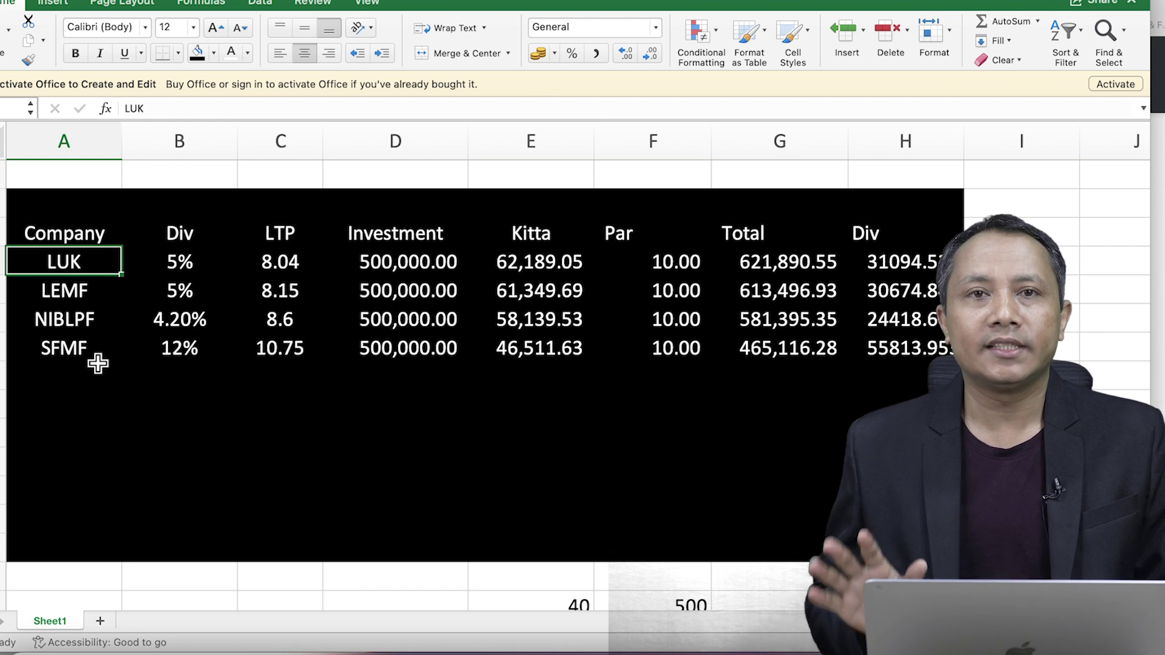
{"action": "key", "text": "super+Tab"}
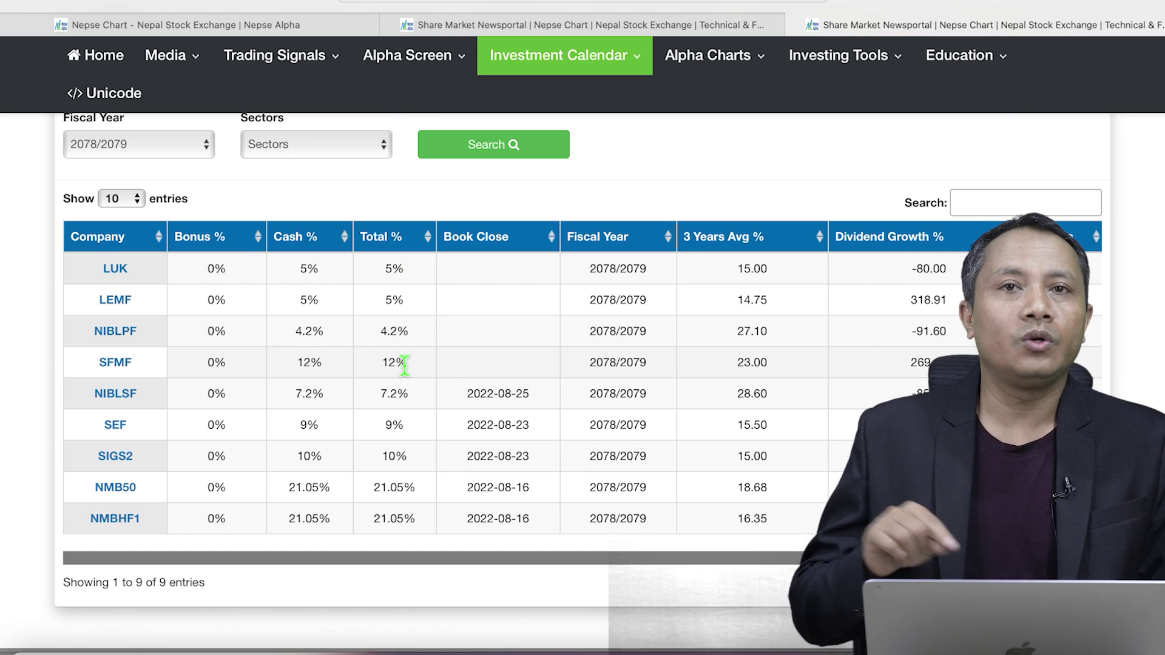
{"action": "key", "text": "super+Tab"}
Review the dividend percentages of LUK, NIBLPF and SFMF in the worksheet's first Div column.
{"action": "left_click", "coordinate": [182, 268]}
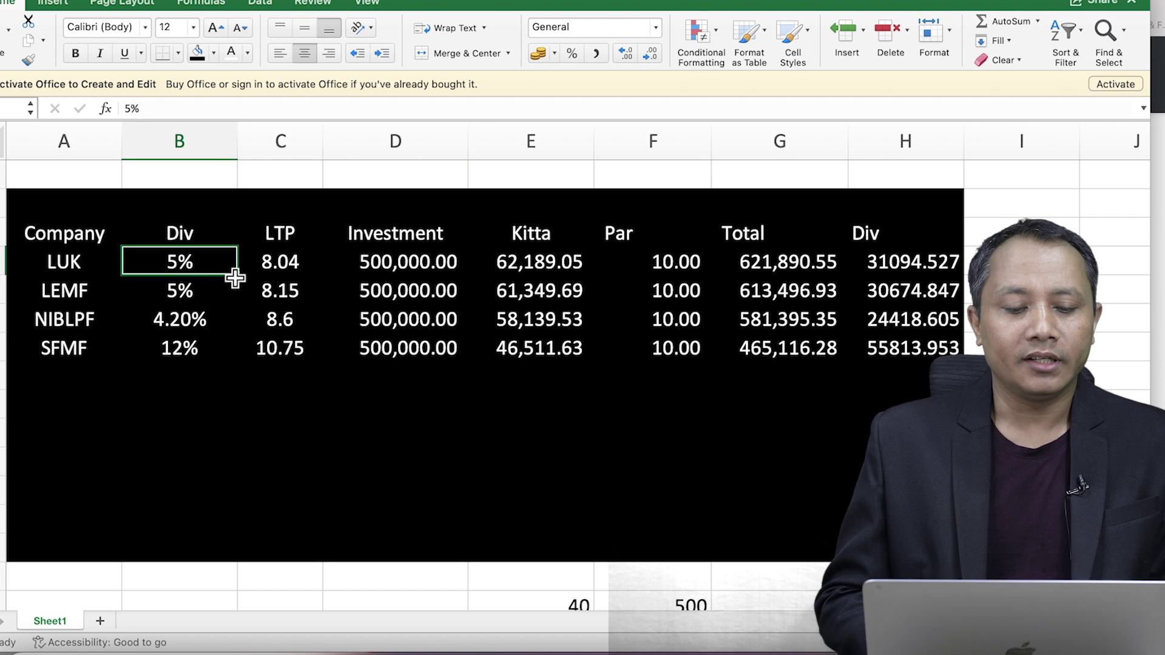
{"action": "key", "text": "Right"}
{"action": "left_click", "coordinate": [182, 324]}
{"action": "left_click", "coordinate": [183, 345]}
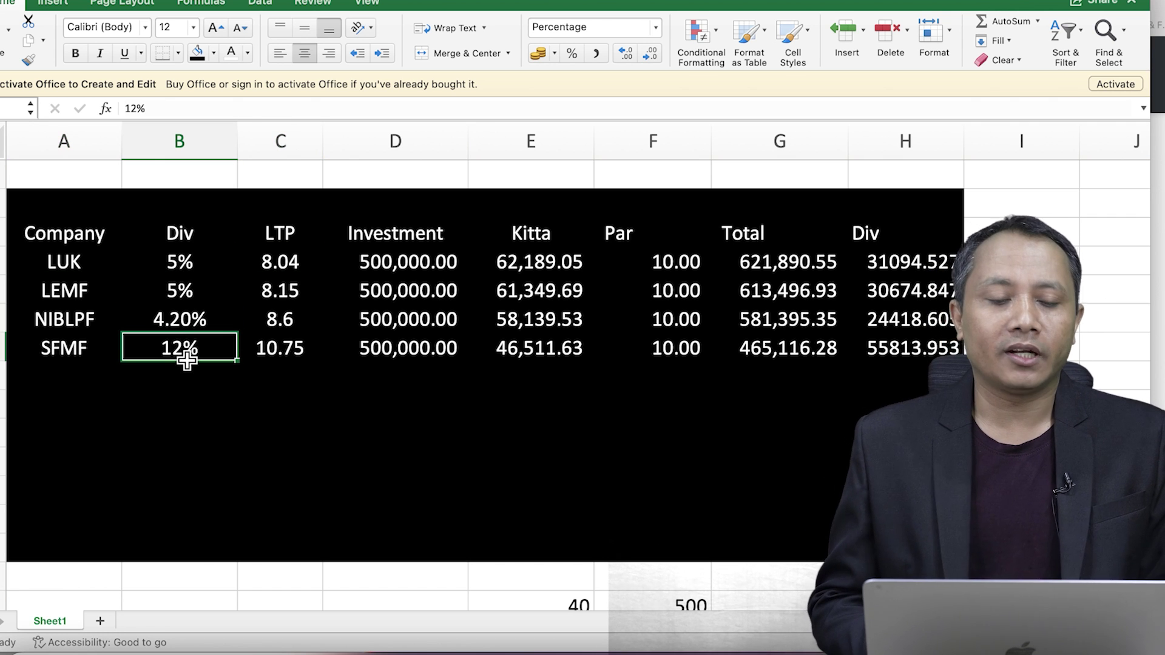
Go through the LTP column and read the last traded price of each of the four funds.
{"action": "left_click", "coordinate": [297, 240]}
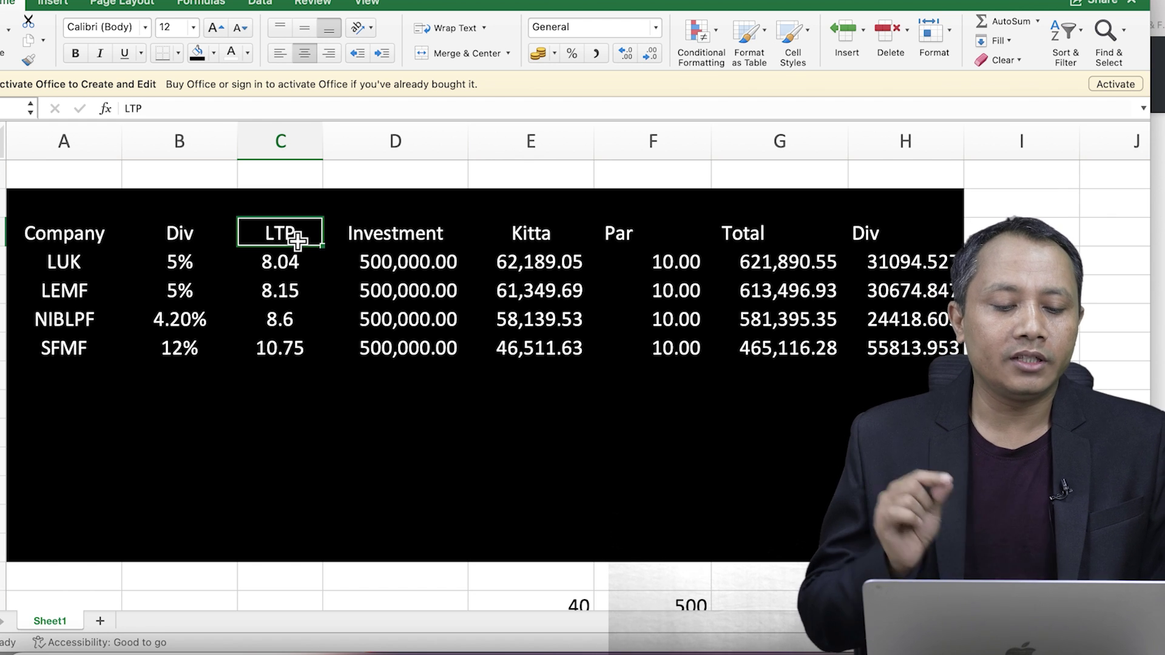
{"action": "left_click", "coordinate": [55, 267]}
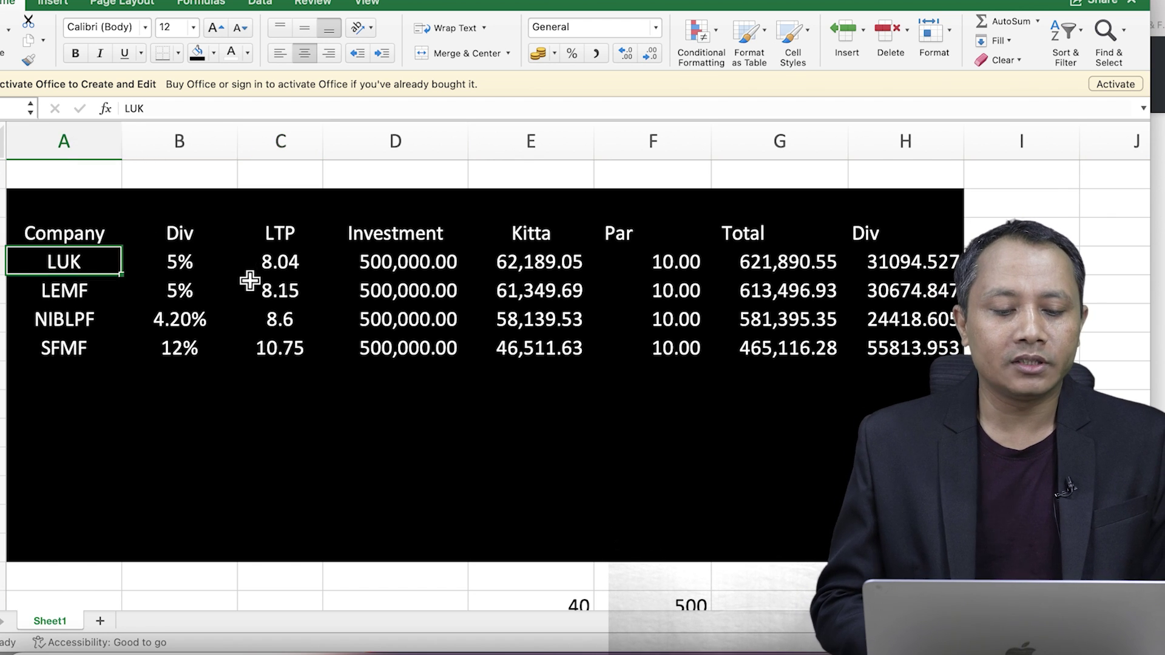
{"action": "left_click", "coordinate": [280, 271]}
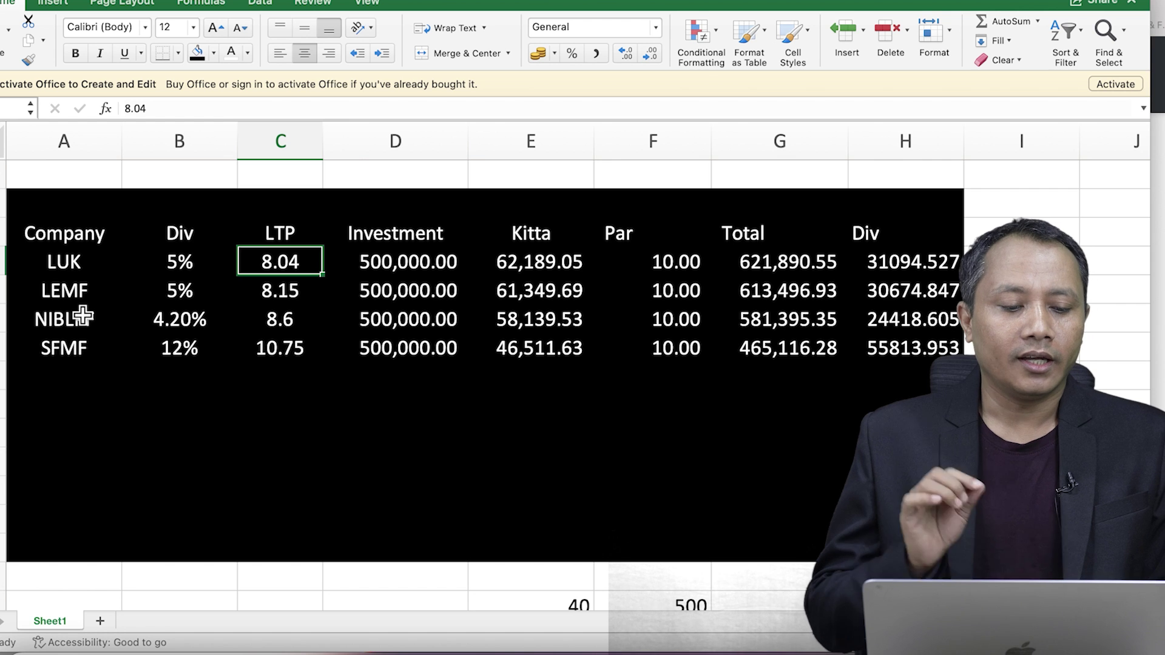
{"action": "left_click", "coordinate": [285, 300]}
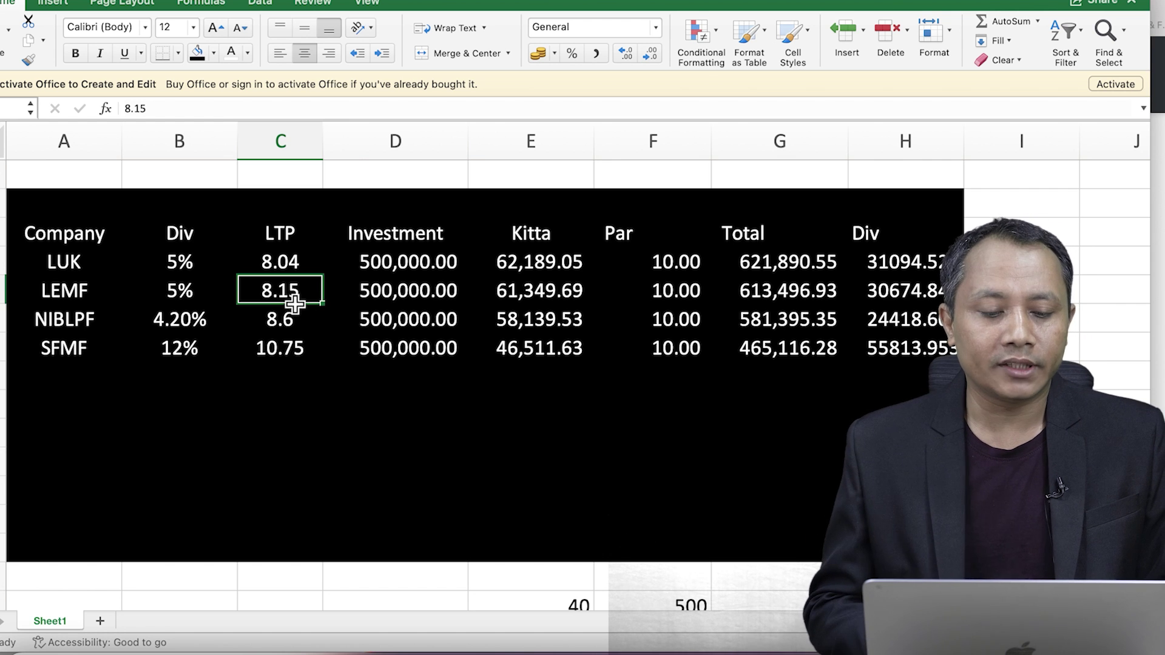
{"action": "left_click", "coordinate": [31, 349]}
{"action": "left_click", "coordinate": [287, 330]}
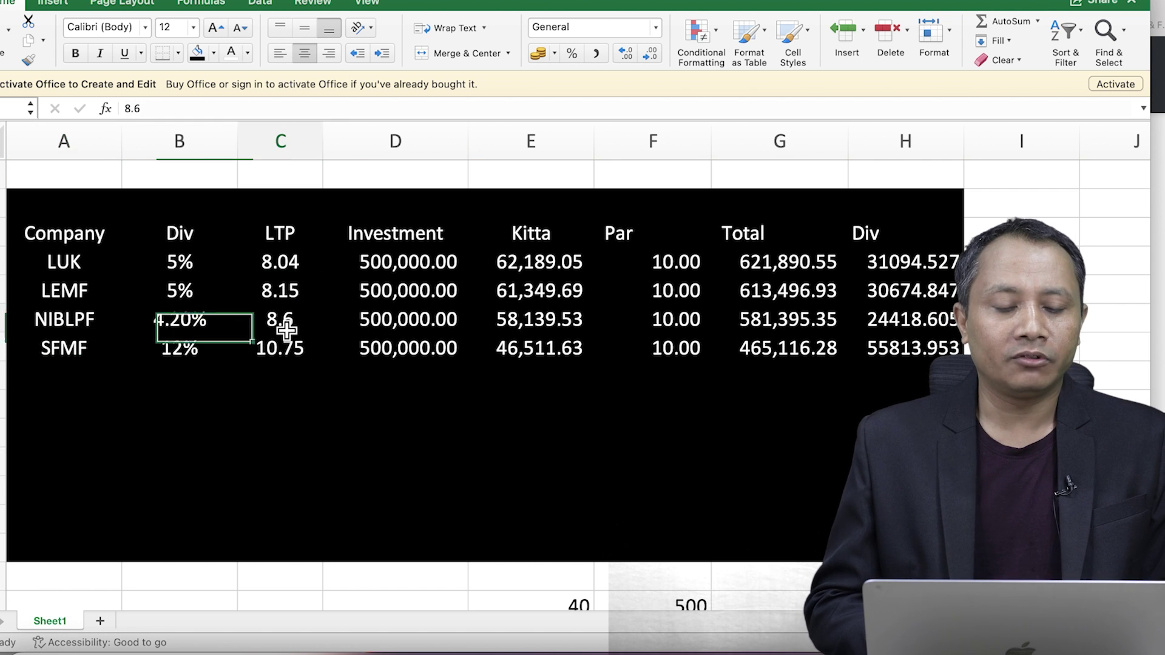
{"action": "left_click", "coordinate": [278, 364]}
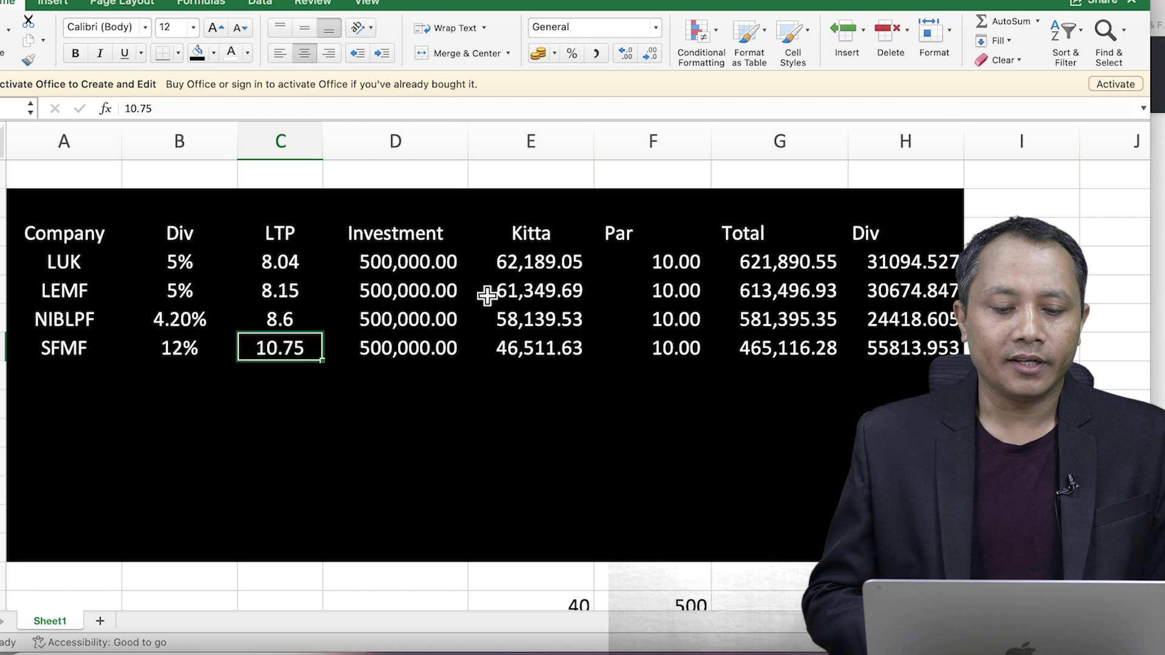
Examine how each fund's Kitta is calculated by dividing its Investment amount by its LTP.
{"action": "left_click", "coordinate": [390, 260]}
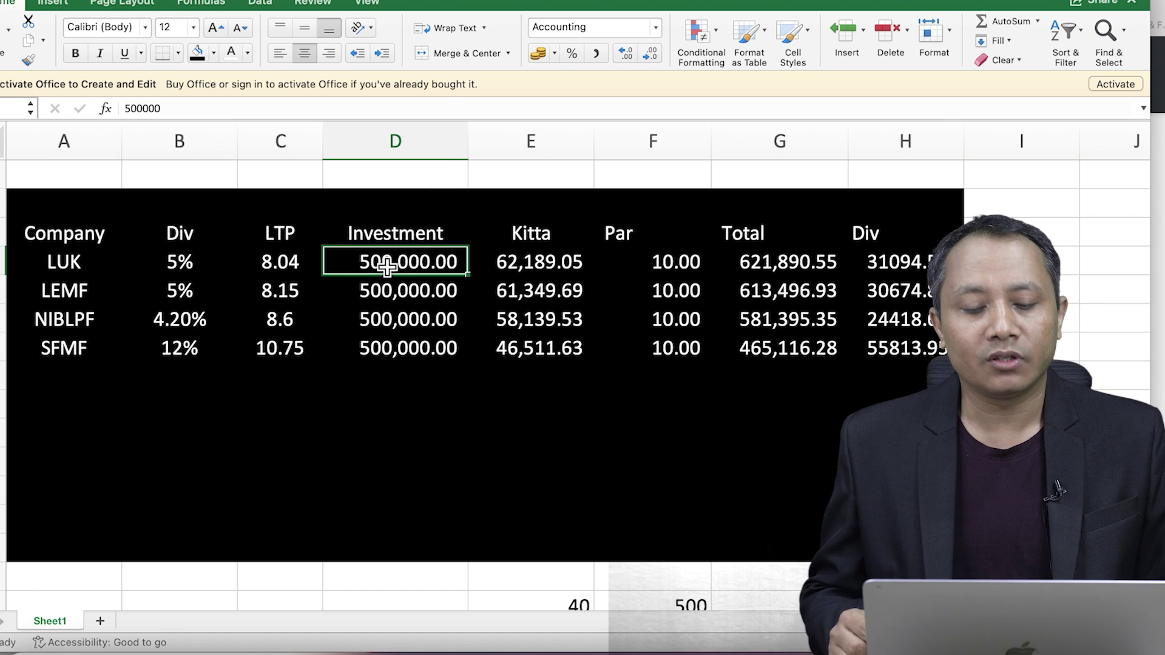
{"action": "left_click", "coordinate": [568, 270]}
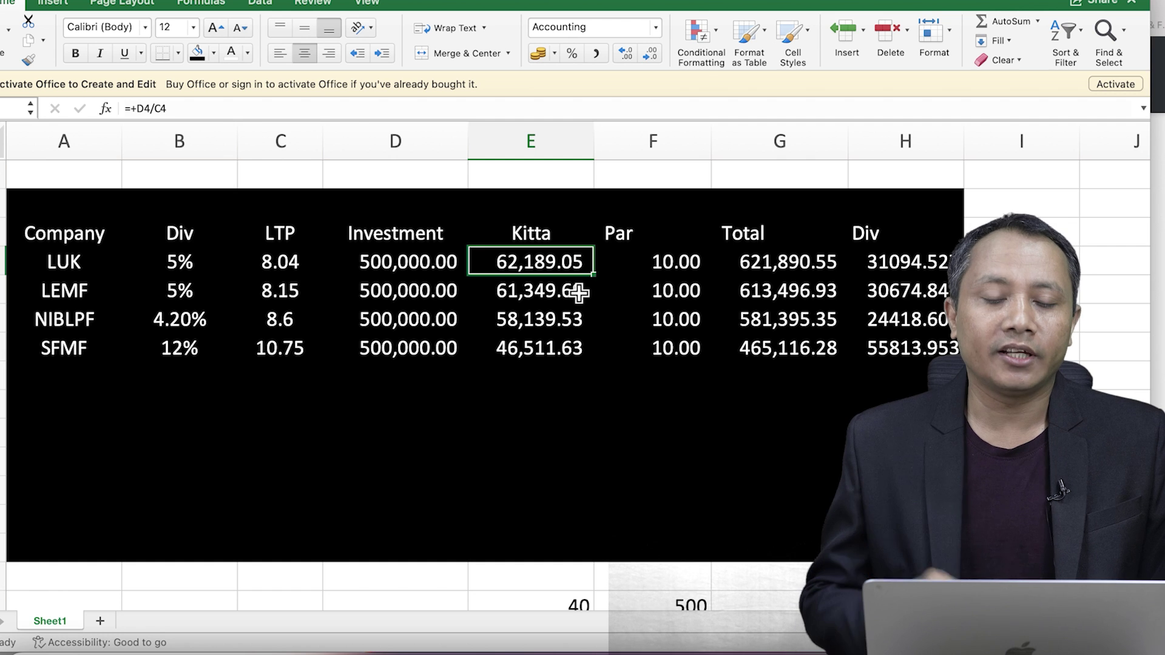
{"action": "left_click", "coordinate": [406, 295]}
{"action": "left_click", "coordinate": [554, 299]}
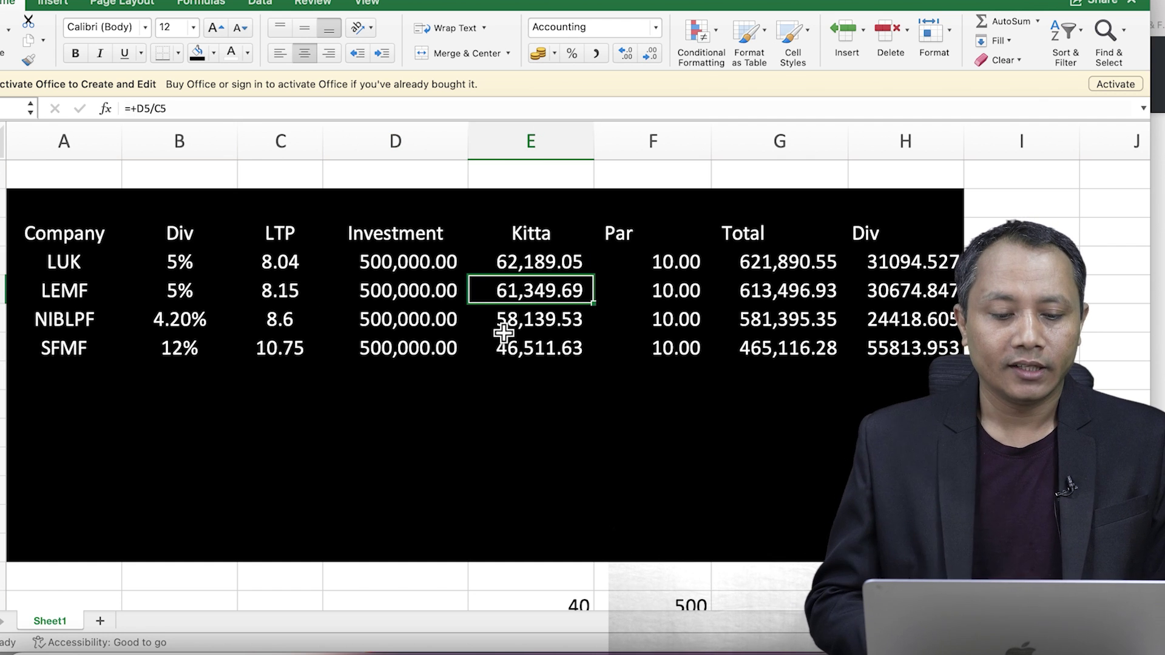
{"action": "left_click", "coordinate": [424, 332]}
{"action": "left_click", "coordinate": [557, 332]}
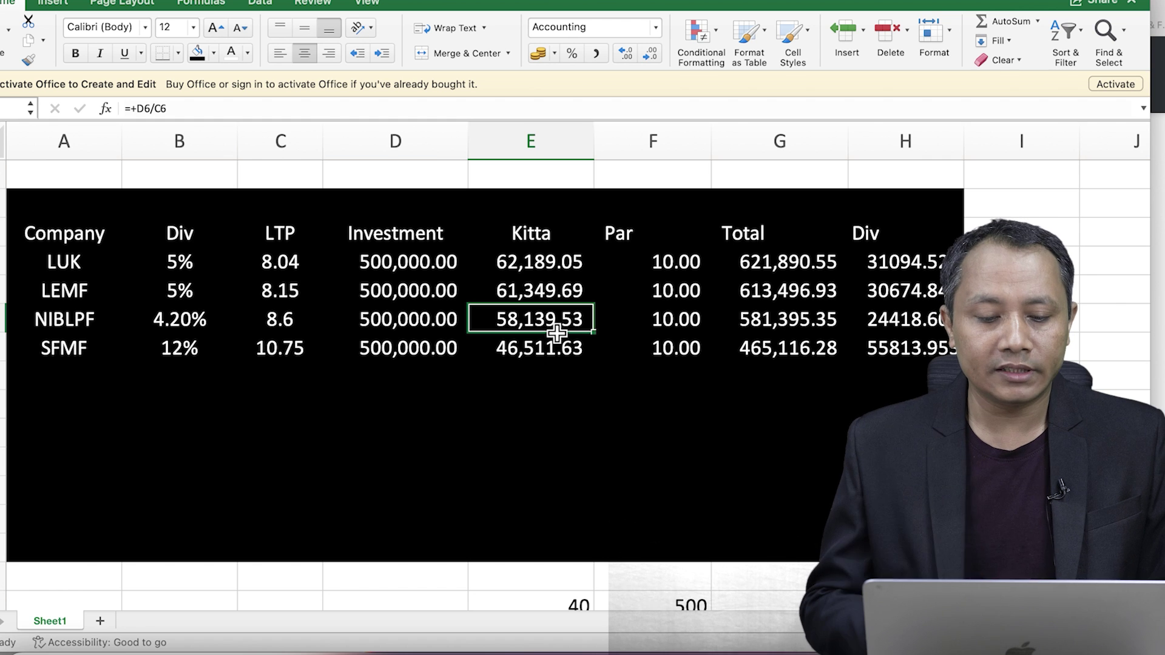
{"action": "left_click", "coordinate": [396, 345]}
{"action": "left_click", "coordinate": [563, 356]}
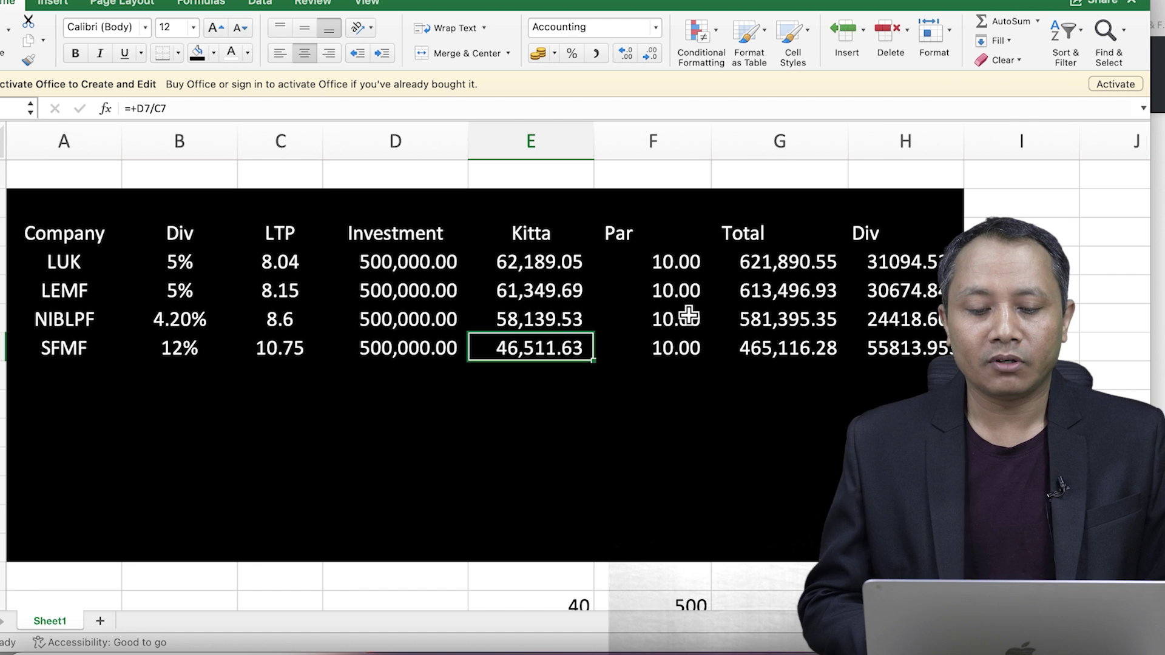
Trace LUK's Total from its Investment, Kitta and Par values and inspect the Total formula.
{"action": "left_click", "coordinate": [691, 264]}
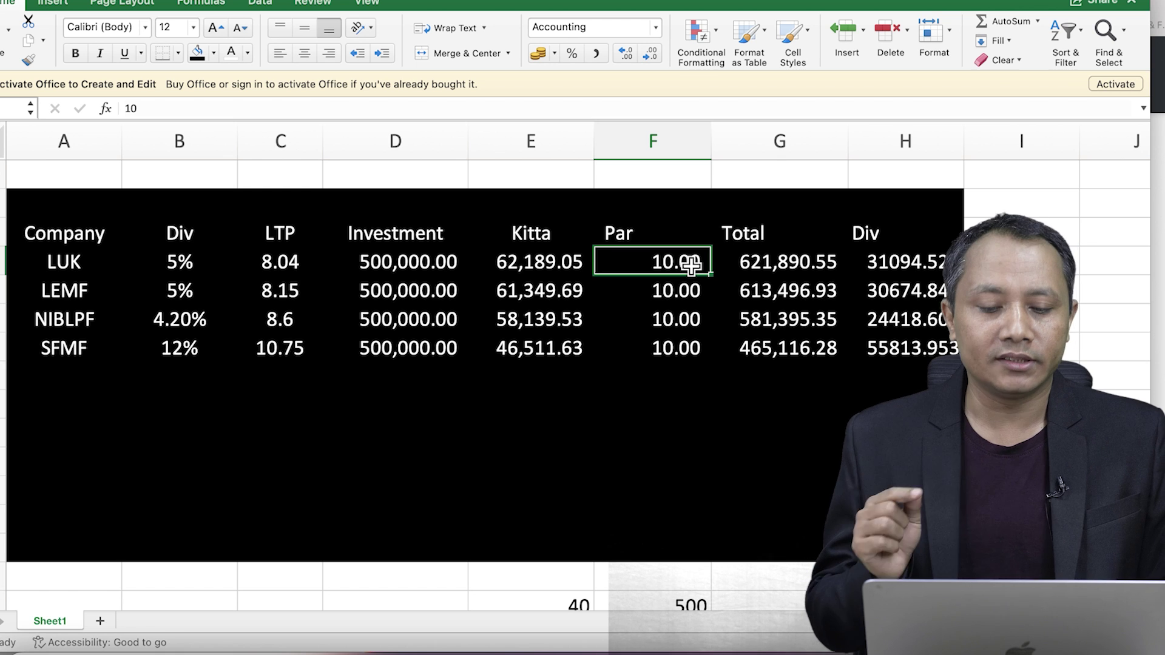
{"action": "left_click", "coordinate": [399, 276]}
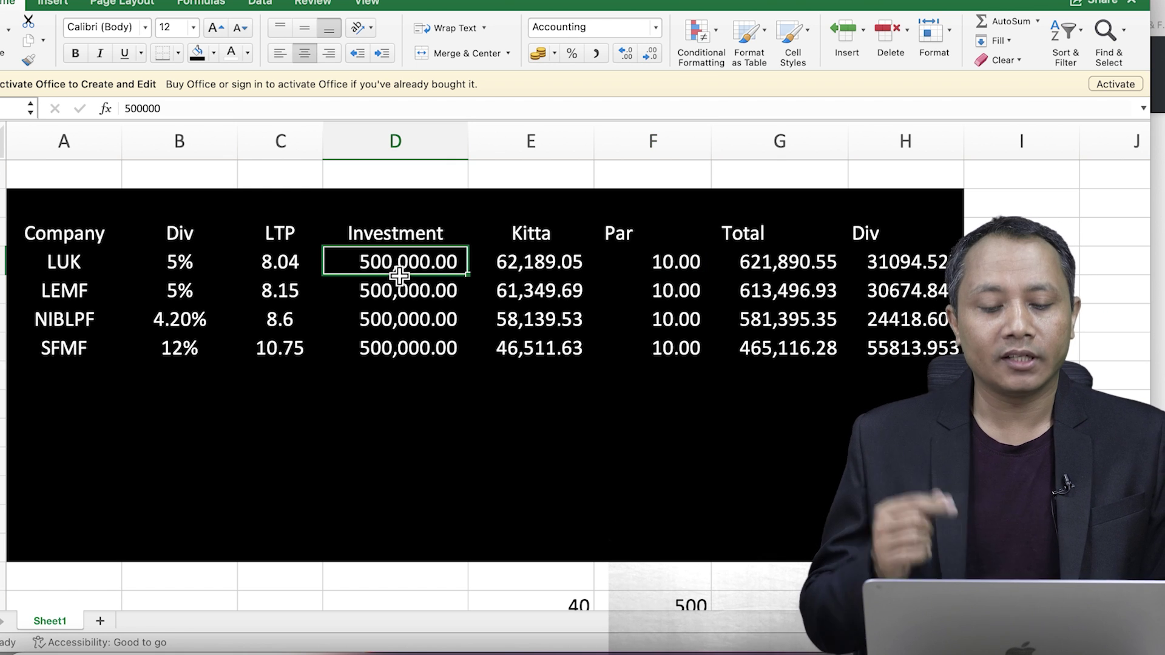
{"action": "left_click", "coordinate": [547, 266]}
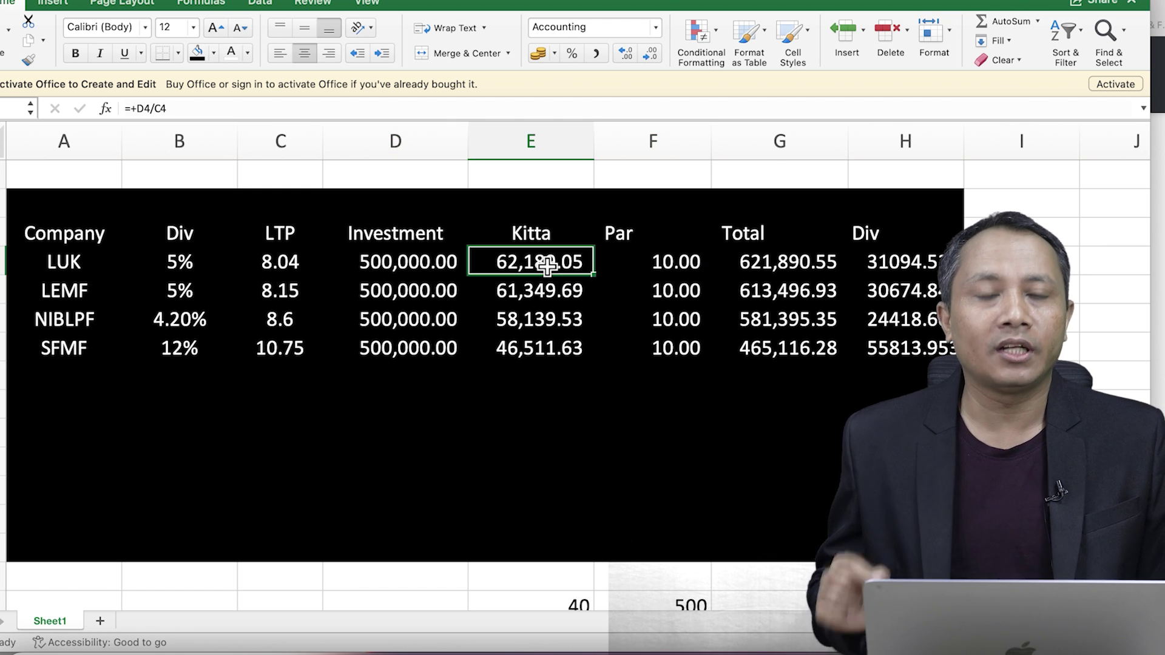
{"action": "left_click", "coordinate": [709, 264]}
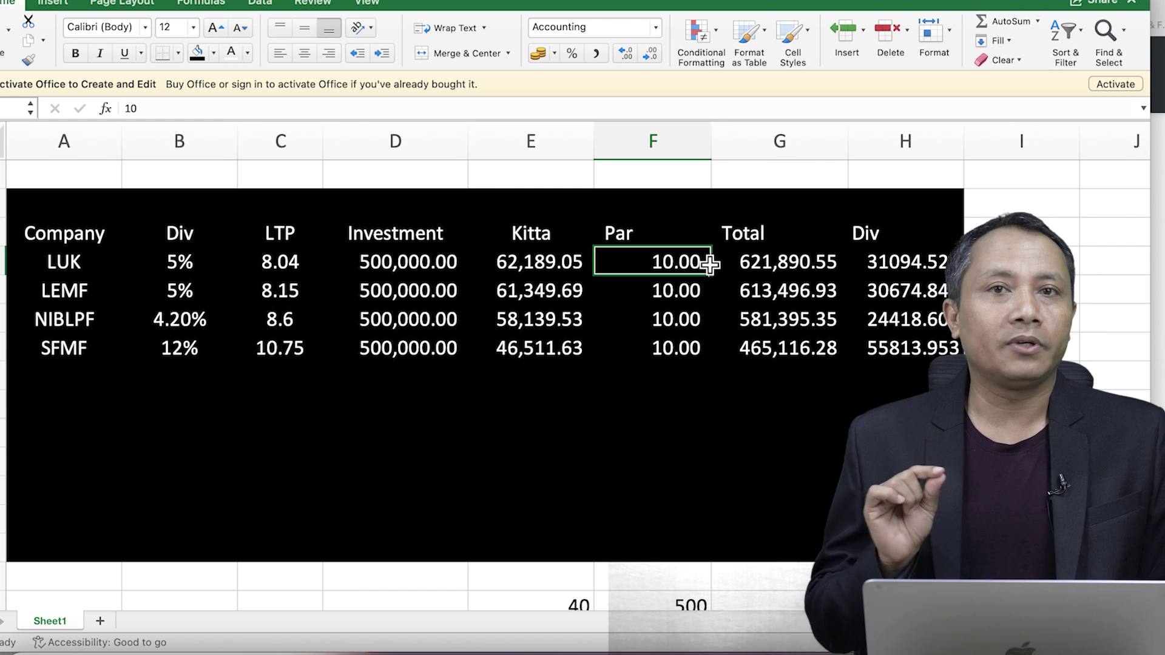
{"action": "left_click", "coordinate": [777, 281]}
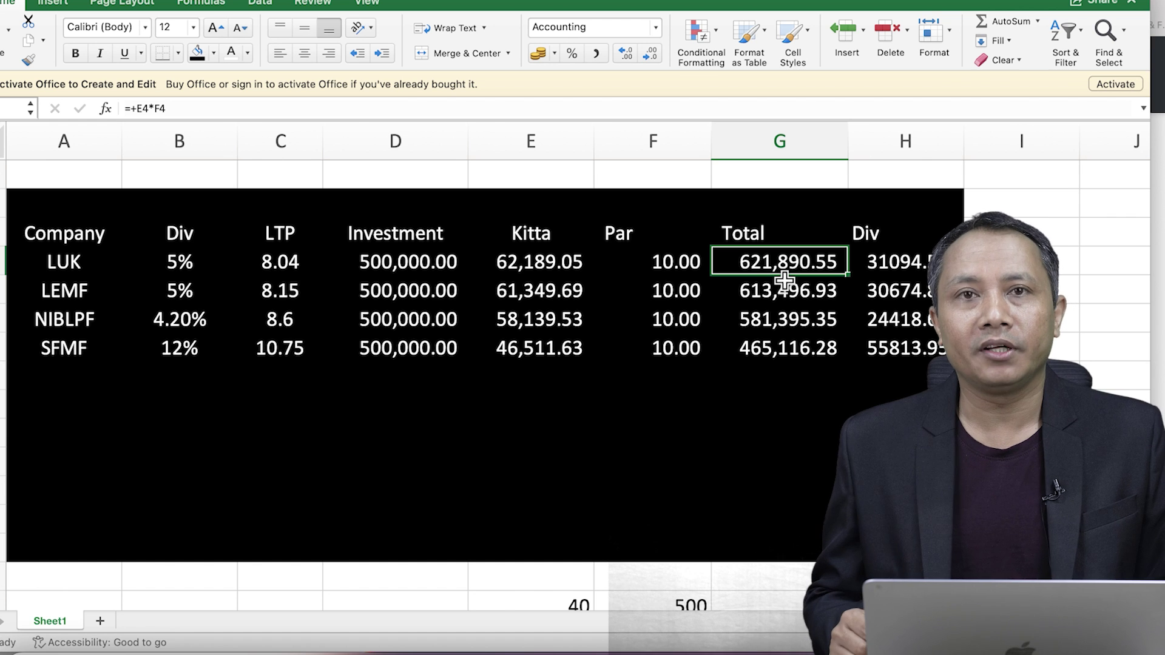
Inspect the dividend amount formula for LUK against its dividend rate and investment, and check the amounts for LEMF, NIBLPF and SFMF.
{"action": "left_click", "coordinate": [925, 262]}
{"action": "left_click", "coordinate": [177, 267]}
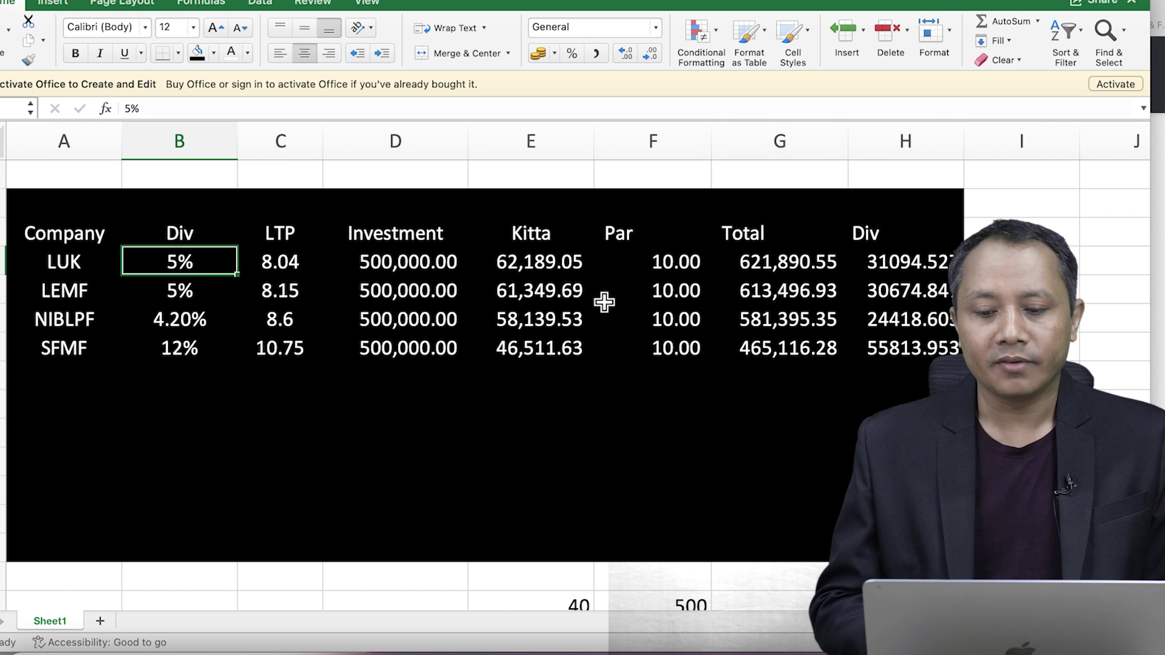
{"action": "left_click", "coordinate": [925, 267]}
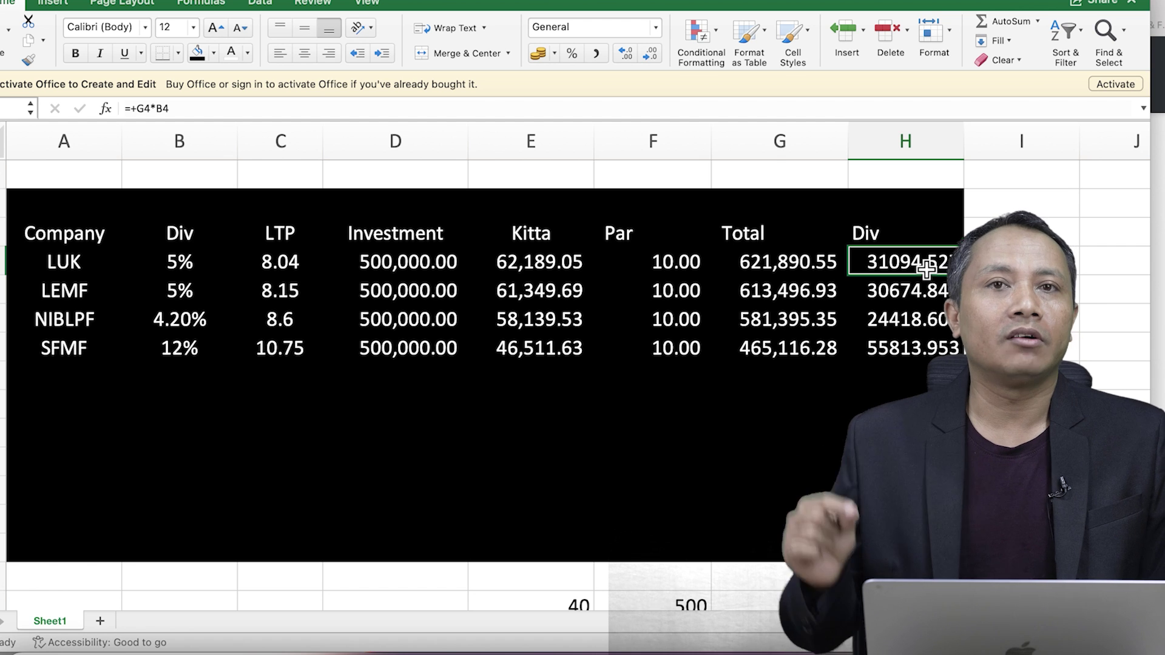
{"action": "left_click", "coordinate": [398, 267]}
{"action": "left_click", "coordinate": [924, 262]}
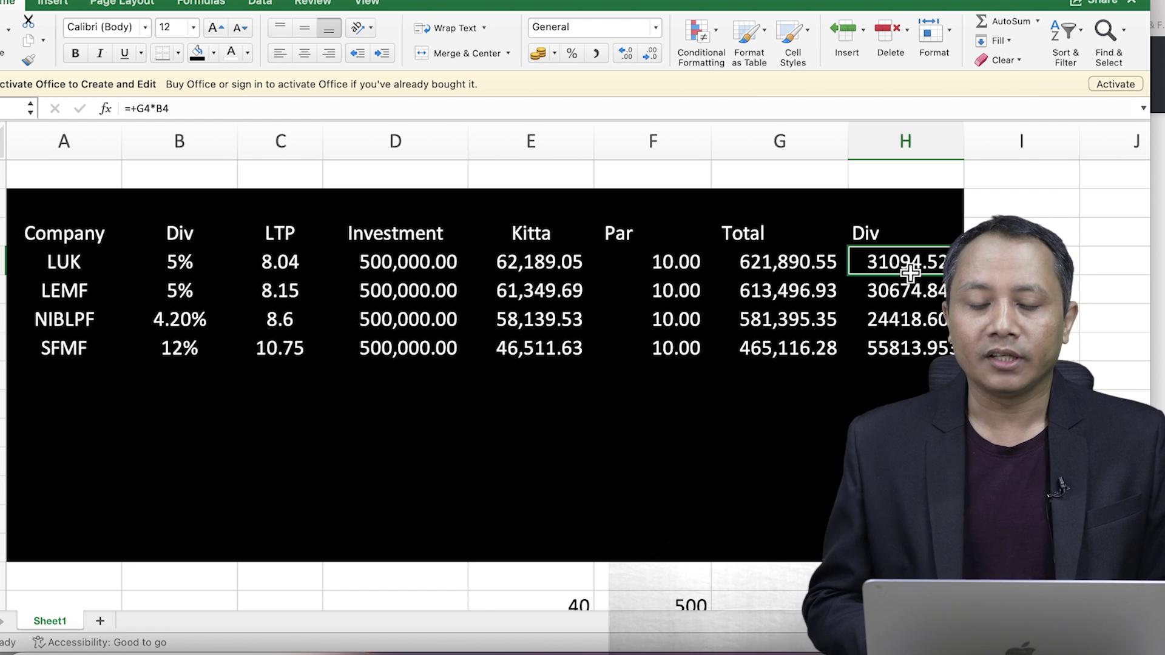
{"action": "left_click", "coordinate": [928, 301]}
{"action": "left_click", "coordinate": [898, 331]}
{"action": "left_click", "coordinate": [919, 351]}
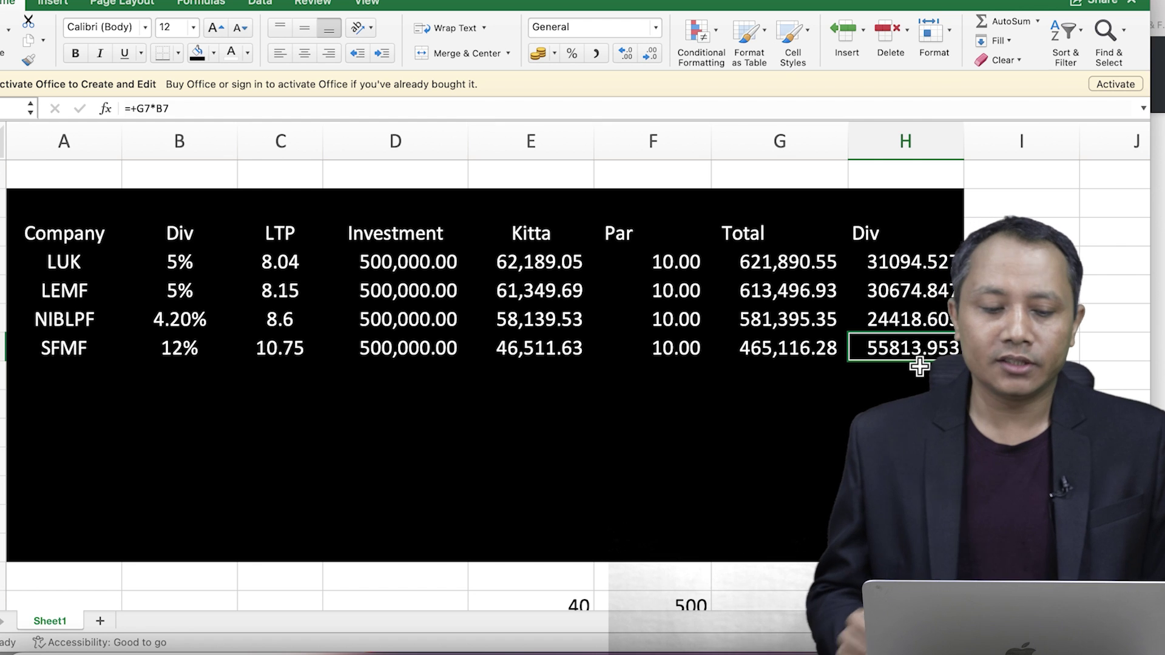
Compare the LTP of LUK, LEMF and NIBLPF with the LTP of SFMF.
{"action": "left_click", "coordinate": [279, 267]}
{"action": "left_click_drag", "start_coordinate": [282, 319], "coordinate": [288, 339]}
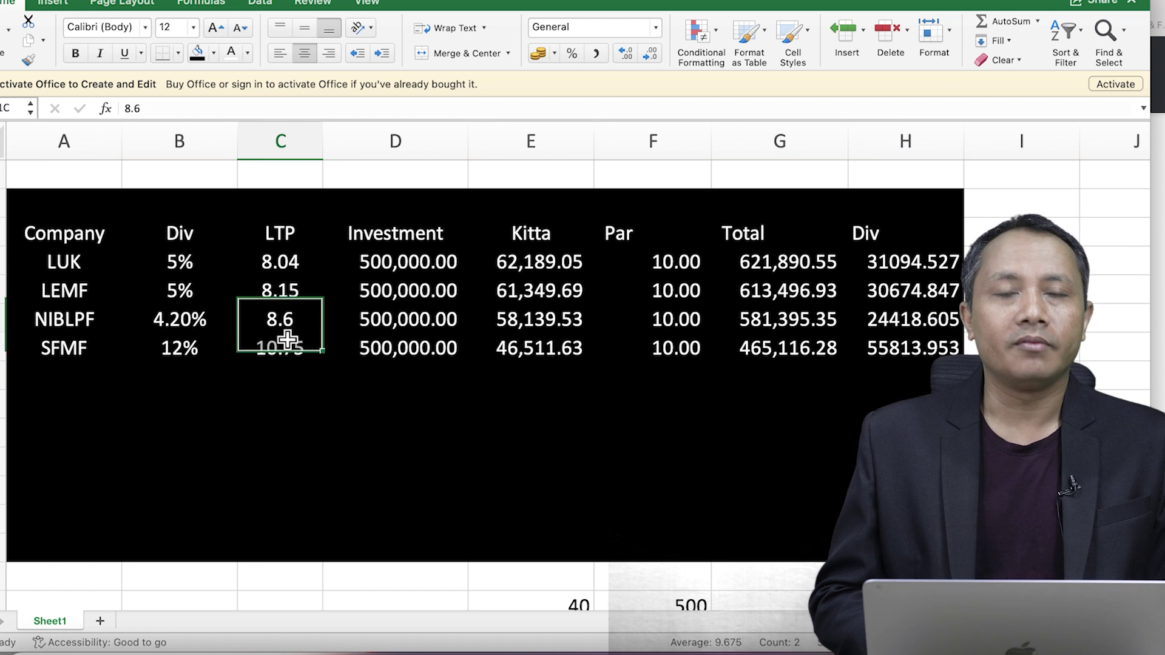
{"action": "left_click", "coordinate": [281, 270]}
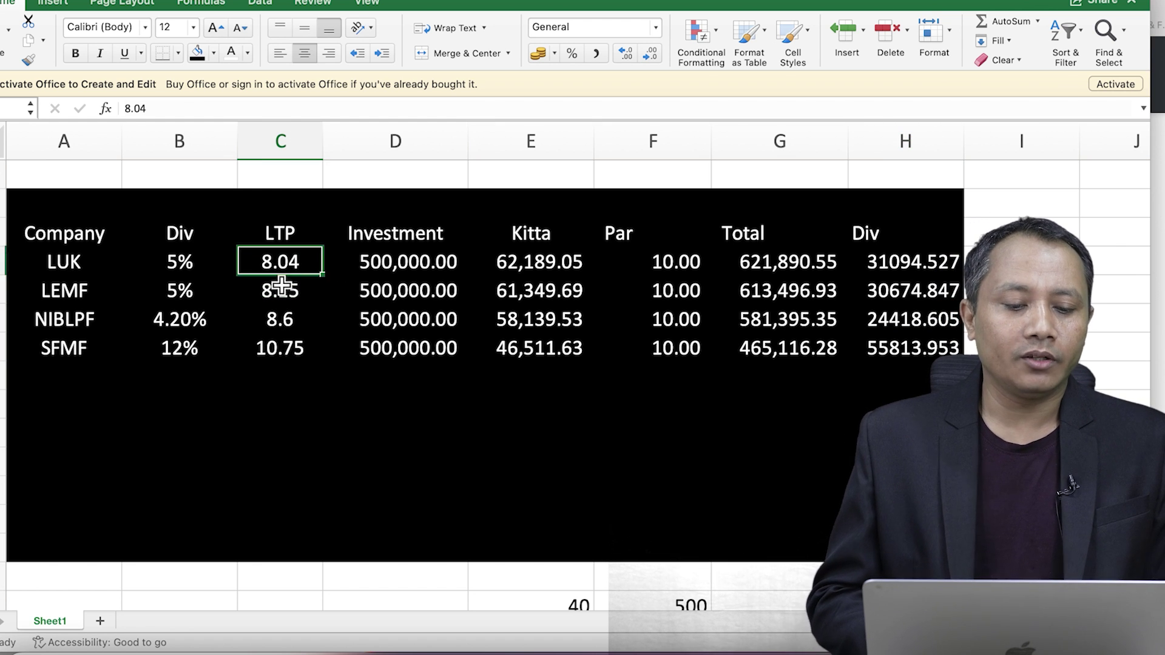
{"action": "left_click", "coordinate": [306, 348]}
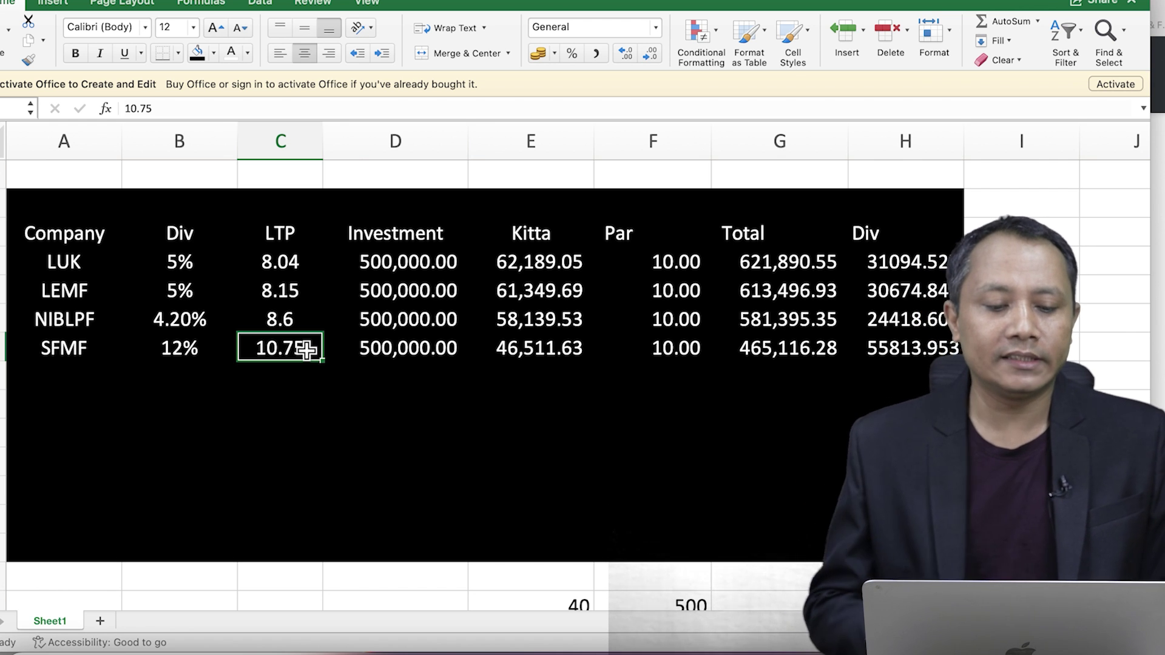
{"action": "left_click", "coordinate": [305, 270]}
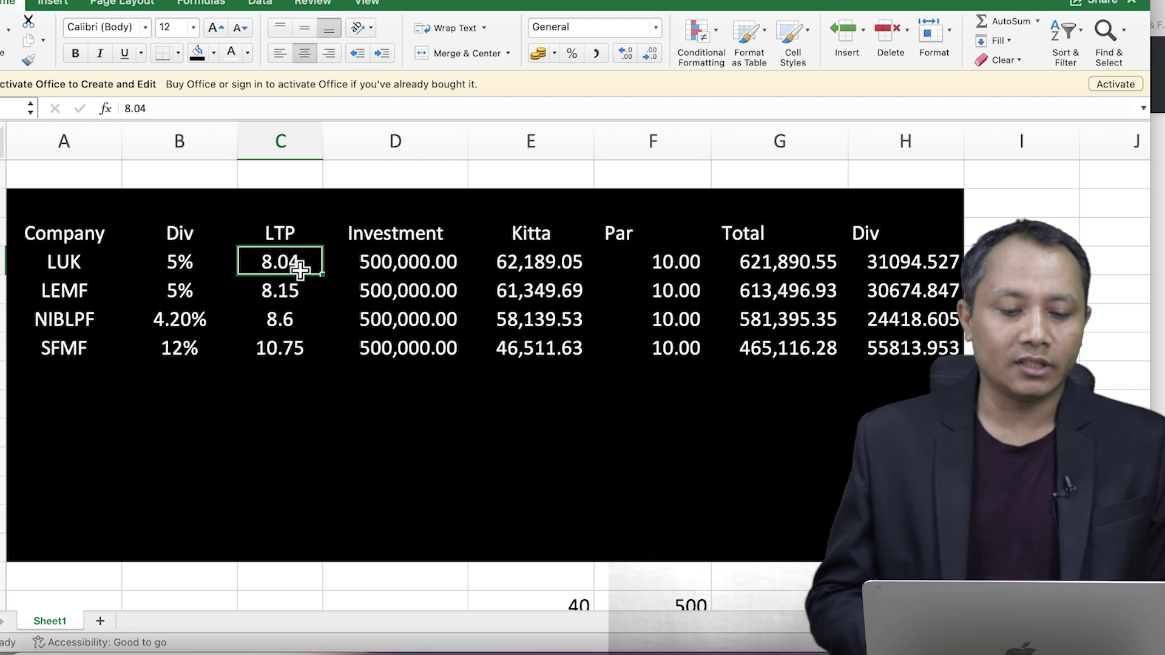
{"action": "left_click", "coordinate": [280, 296]}
{"action": "left_click", "coordinate": [285, 324]}
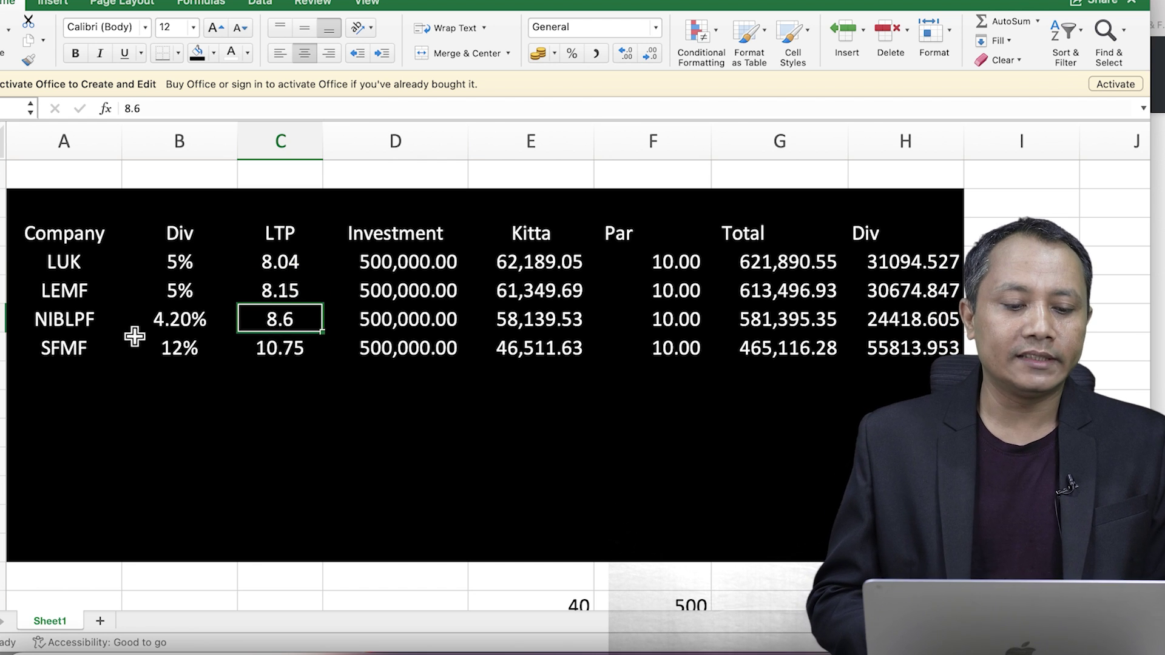
Compare the dividend percentages of NIBLPF, LEMF and LUK, and check SFMF's LTP again.
{"action": "left_click", "coordinate": [177, 326]}
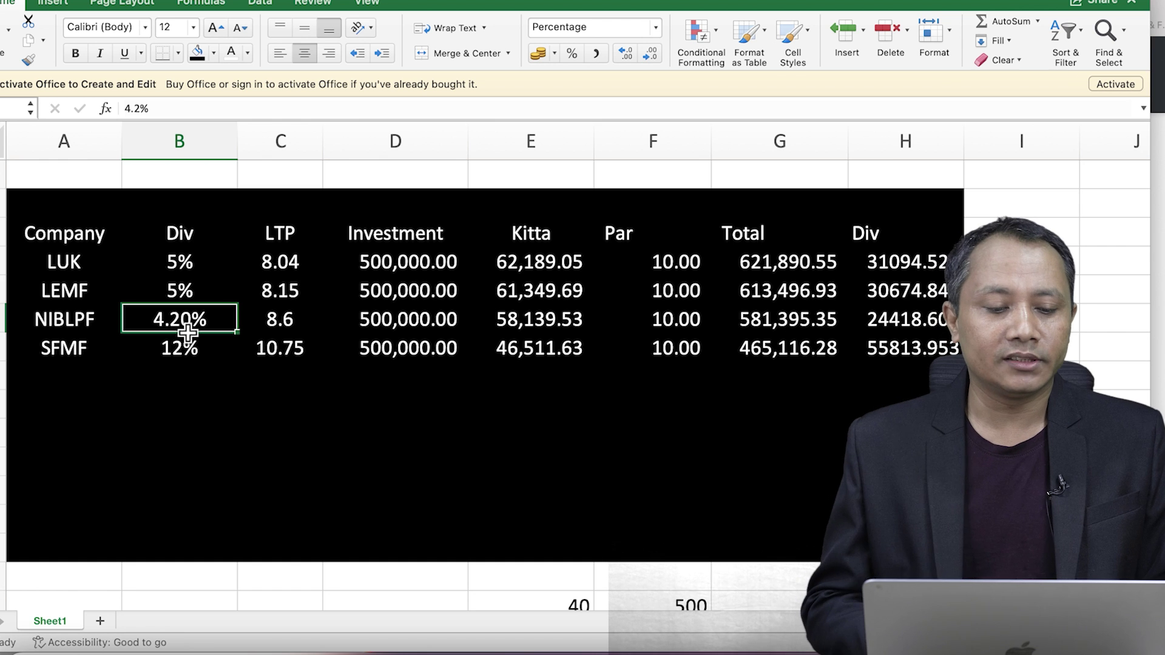
{"action": "left_click", "coordinate": [191, 300]}
{"action": "left_click", "coordinate": [190, 263]}
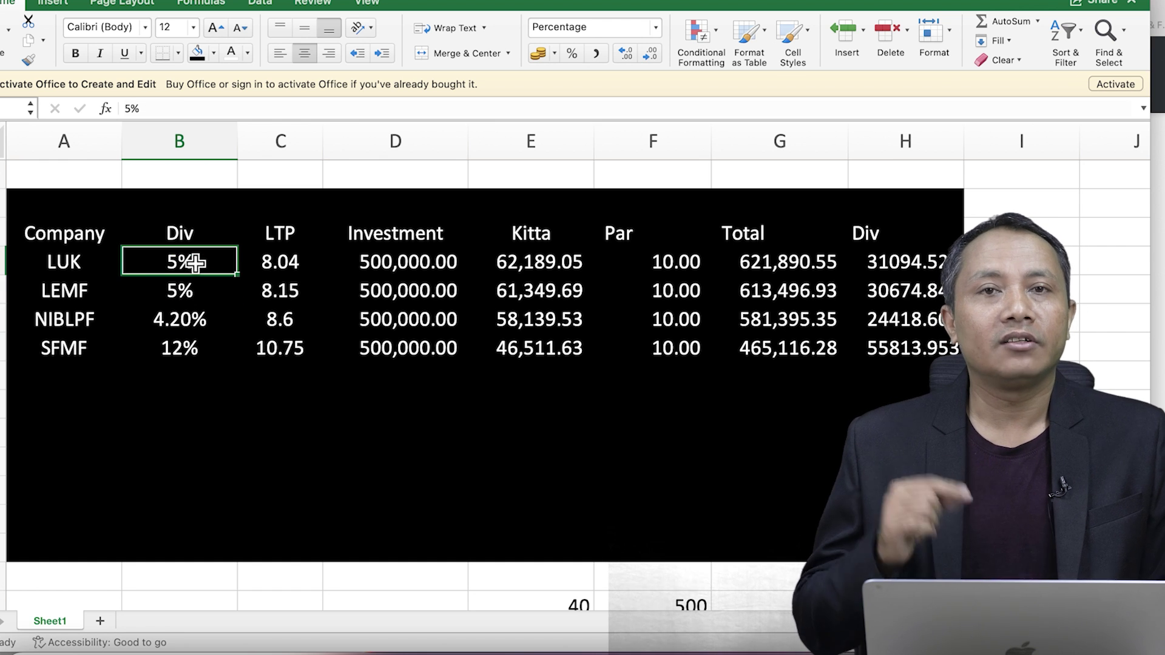
{"action": "left_click", "coordinate": [321, 350]}
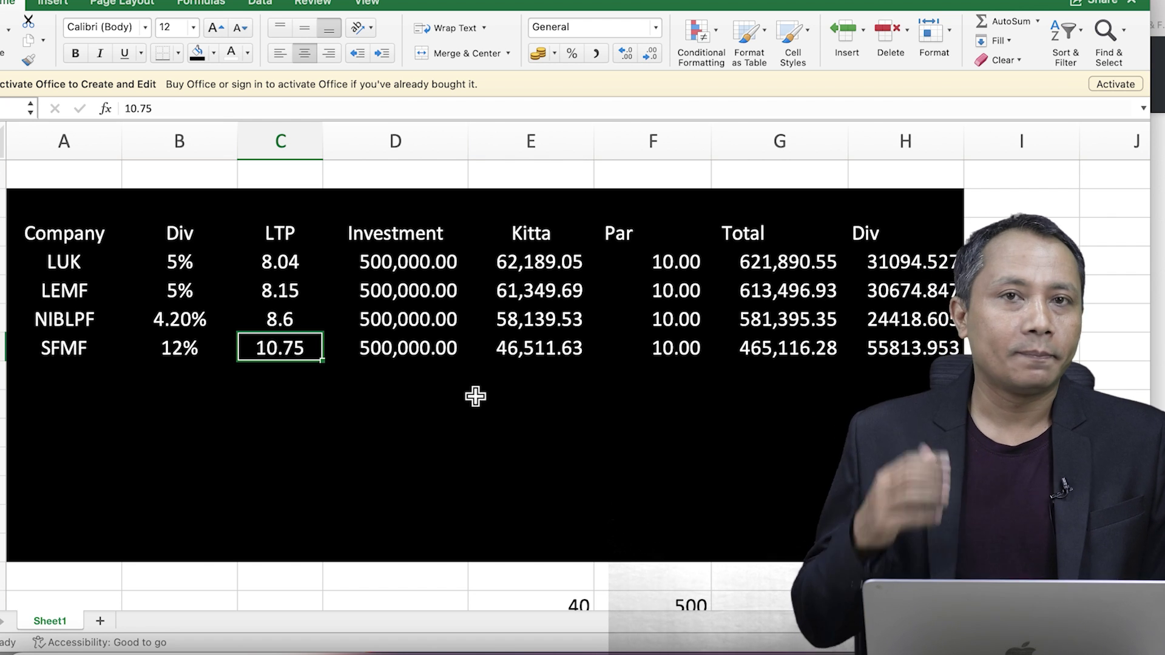
Compare the calculated dividend amounts of all four funds in column H, ending with SFMF.
{"action": "left_click", "coordinate": [902, 262]}
{"action": "left_click", "coordinate": [900, 297]}
{"action": "left_click", "coordinate": [900, 319]}
{"action": "left_click", "coordinate": [889, 371]}
{"action": "left_click", "coordinate": [910, 348]}
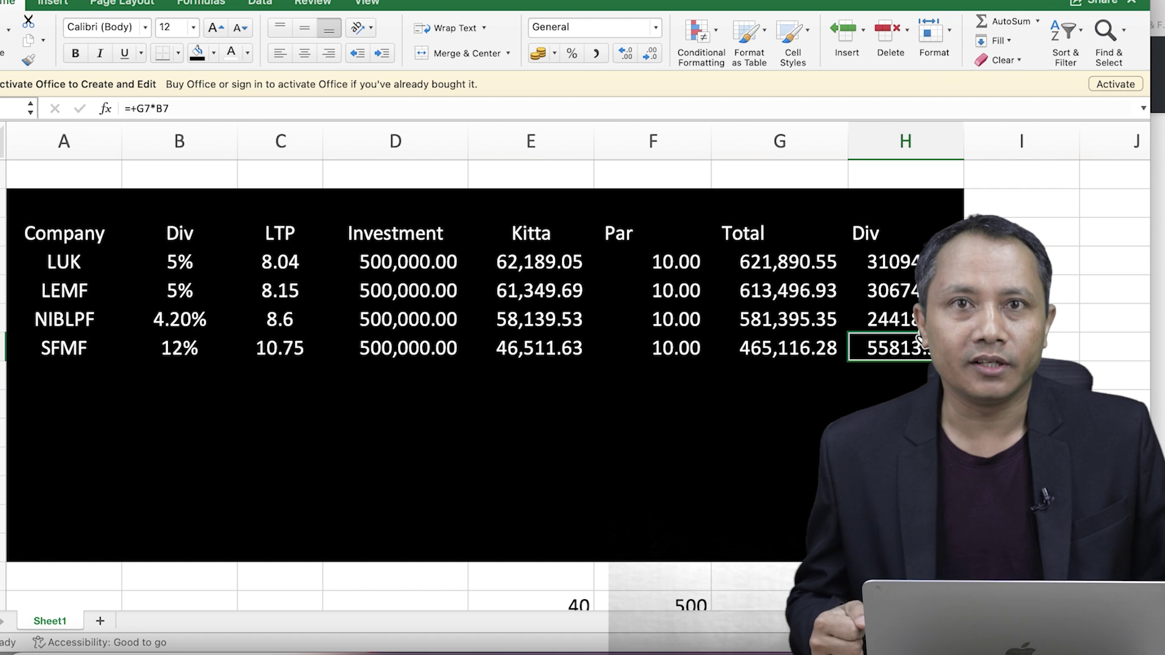
Set LUK's investment to 1,000,000 and fill that amount down to LEMF, NIBLPF and SFMF.
{"action": "left_click", "coordinate": [405, 274]}
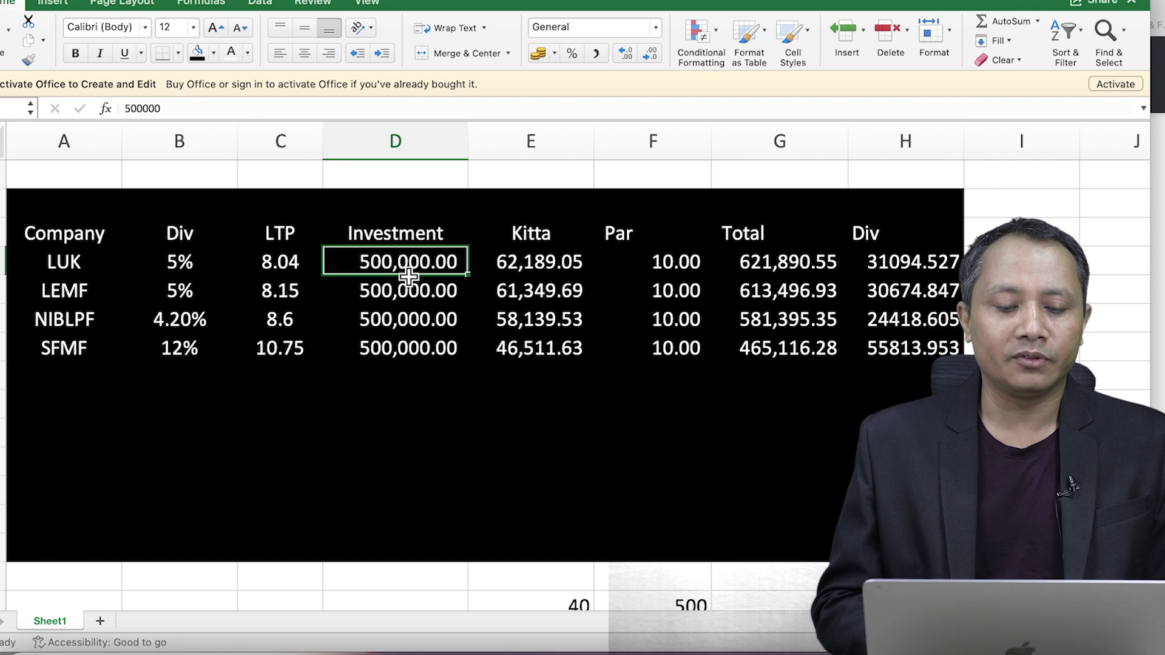
{"action": "type", "text": "1000000"}
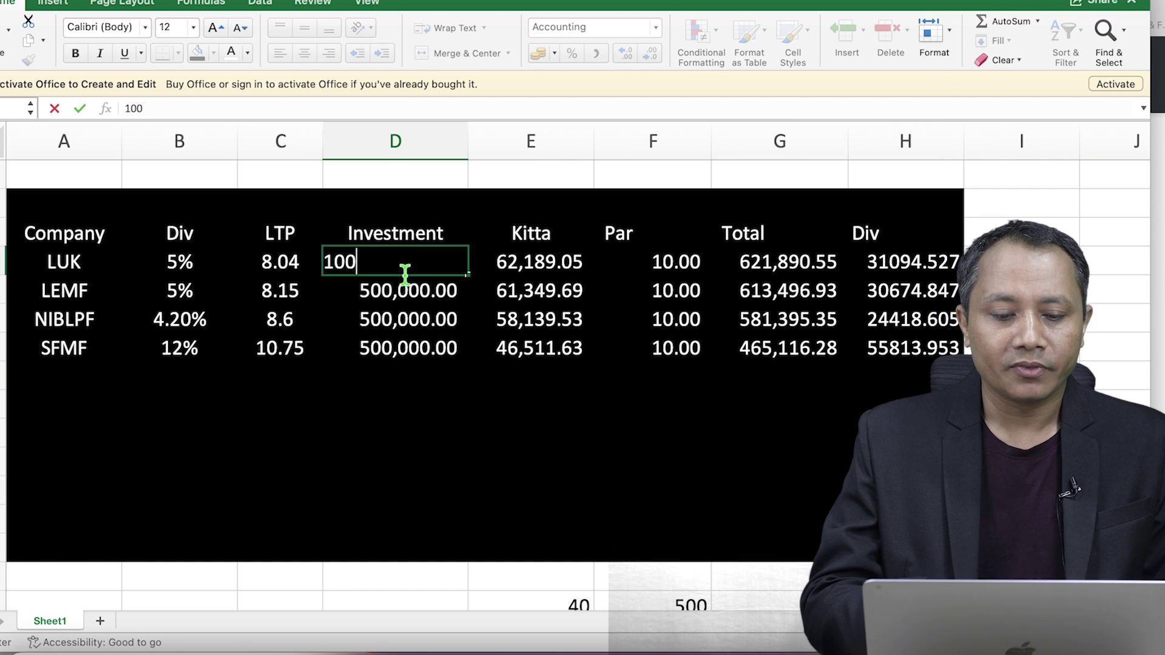
{"action": "key", "text": "Return"}
{"action": "left_click", "coordinate": [413, 267]}
{"action": "left_click_drag", "start_coordinate": [467, 274], "coordinate": [471, 363]}
{"action": "left_click", "coordinate": [508, 455]}
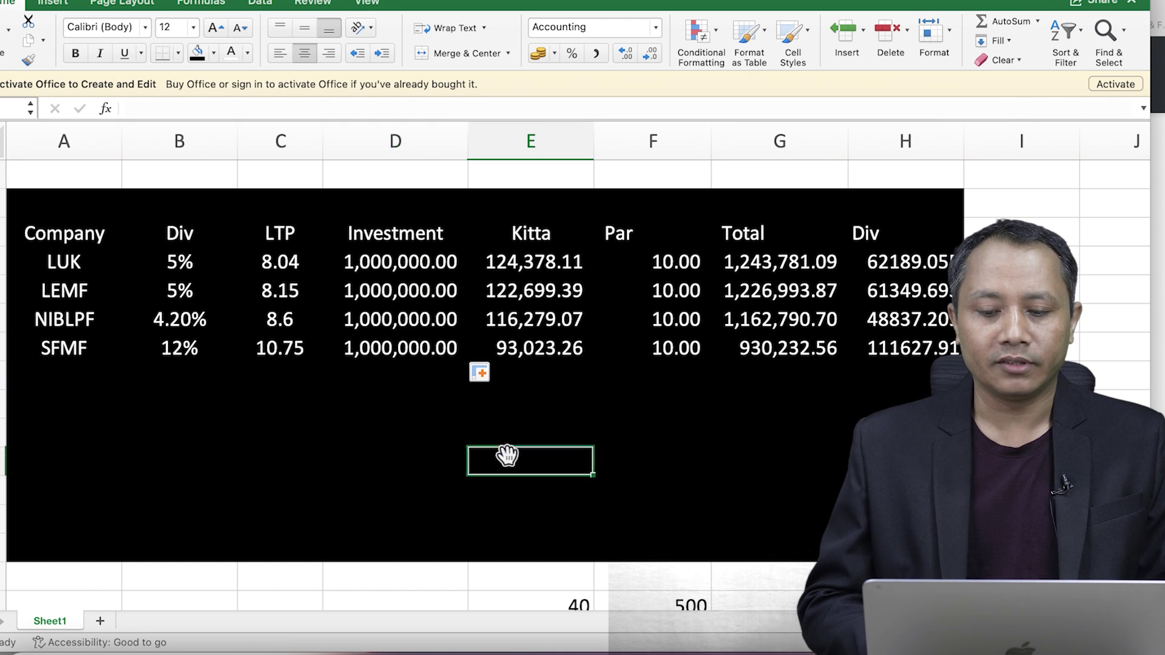
Compare the dividend amounts of SFMF, LEMF and LUK against LUK's investment and the LTPs of LUK and LEMF.
{"action": "left_click", "coordinate": [904, 355]}
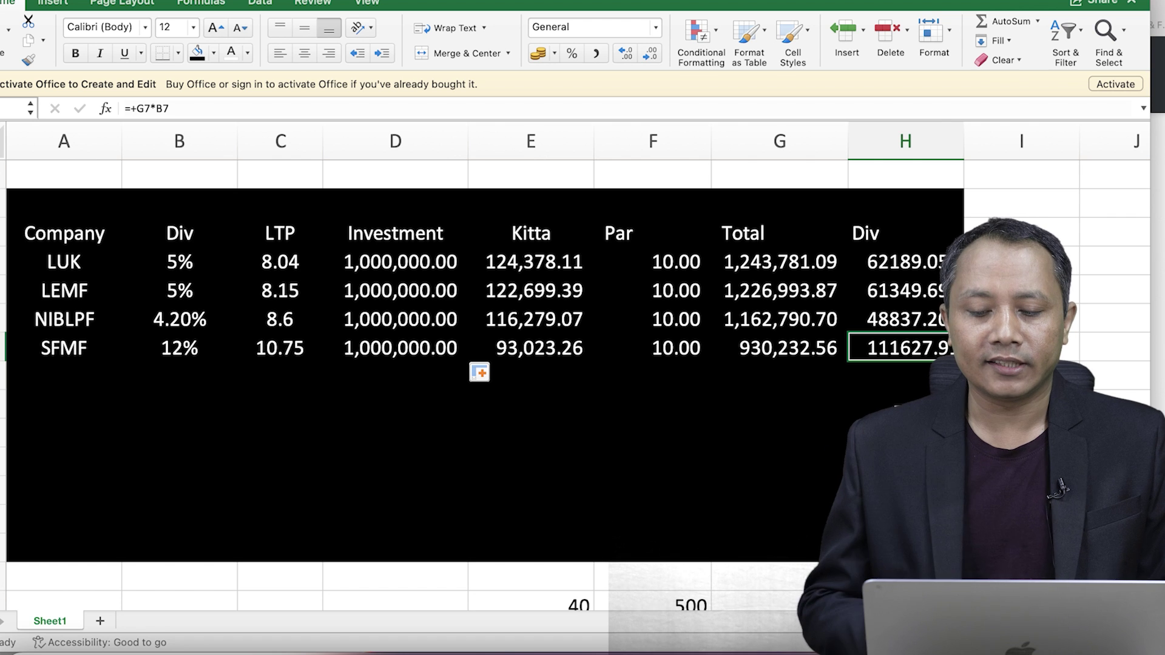
{"action": "left_click", "coordinate": [913, 290]}
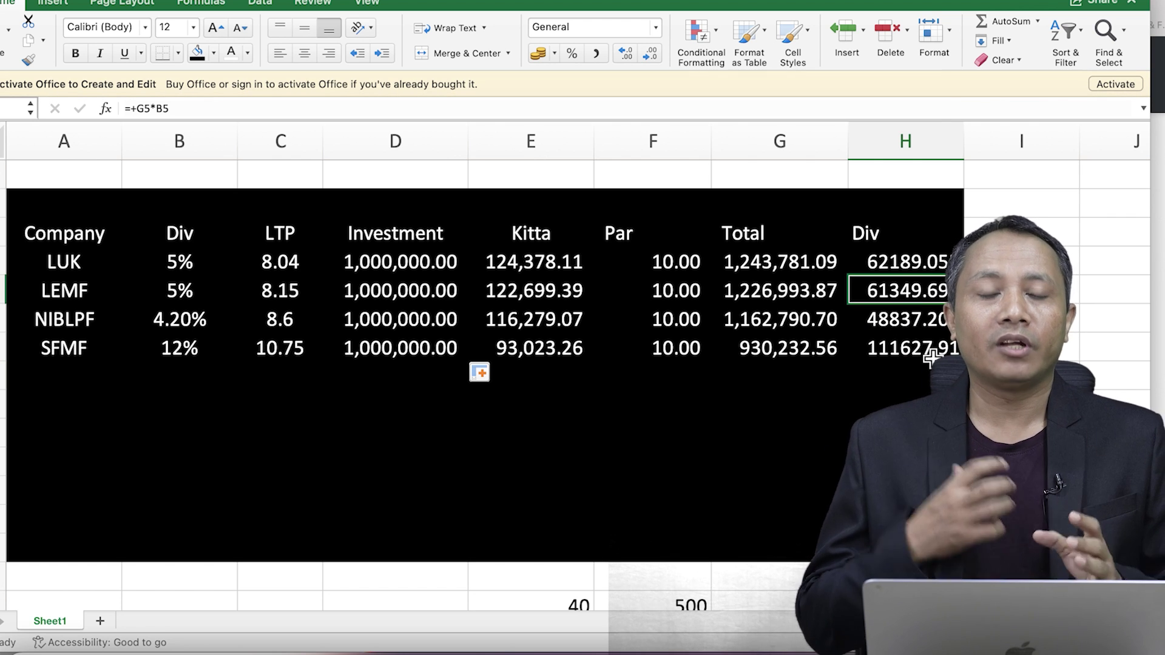
{"action": "left_click", "coordinate": [386, 264]}
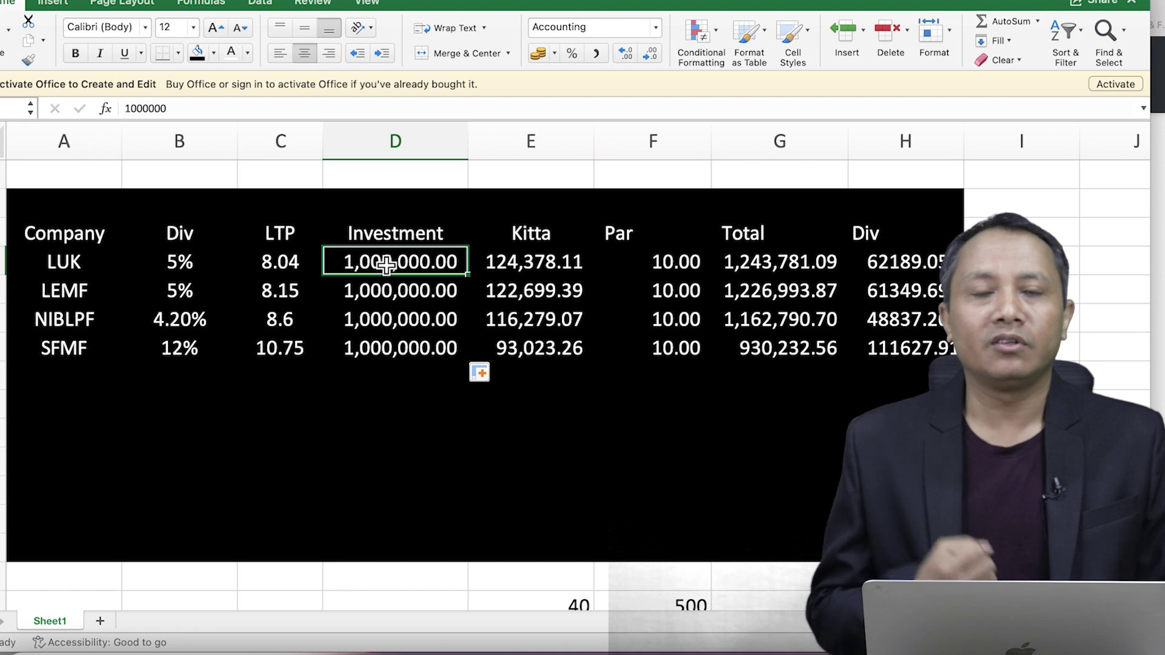
{"action": "left_click", "coordinate": [912, 267]}
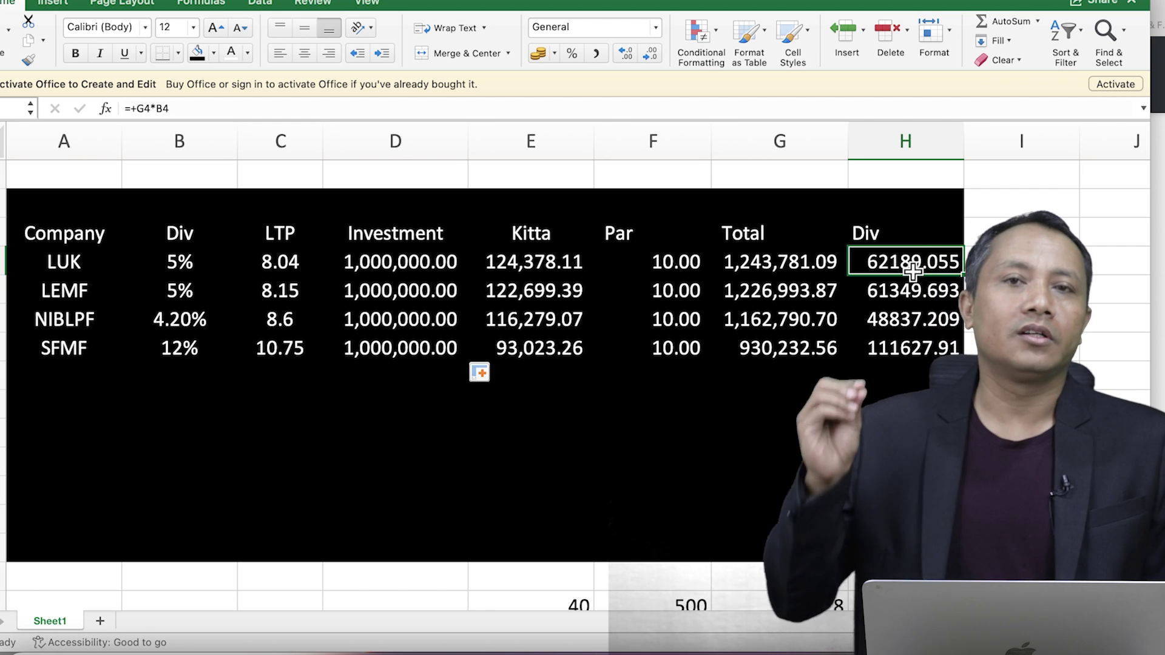
{"action": "left_click", "coordinate": [289, 269]}
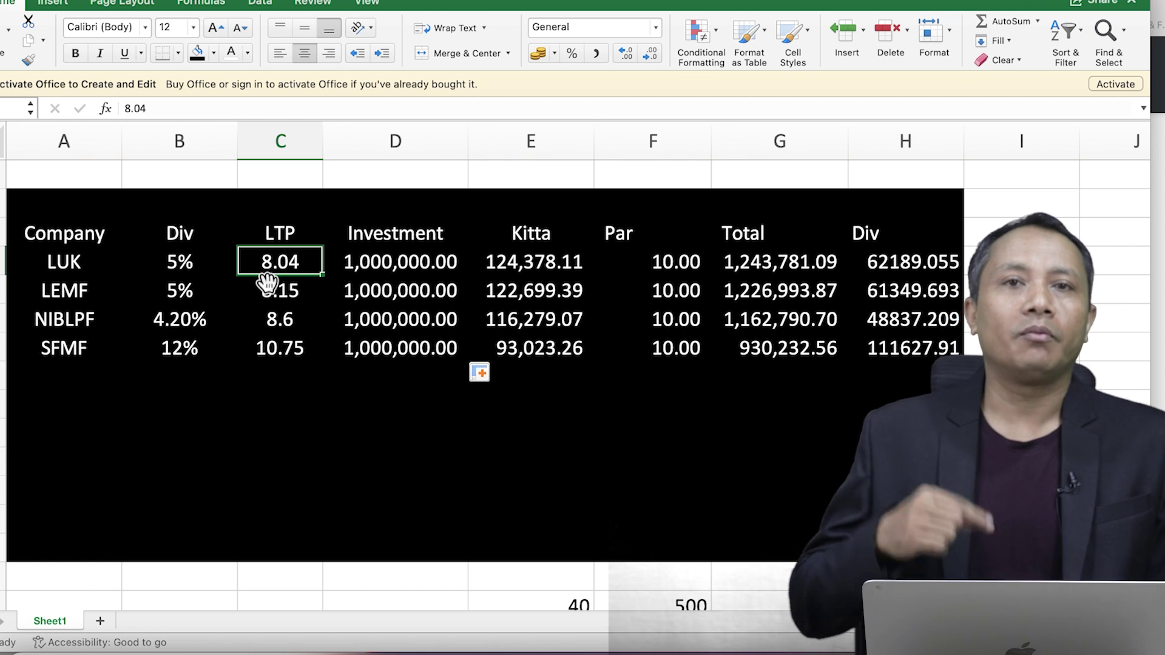
{"action": "left_click", "coordinate": [297, 302]}
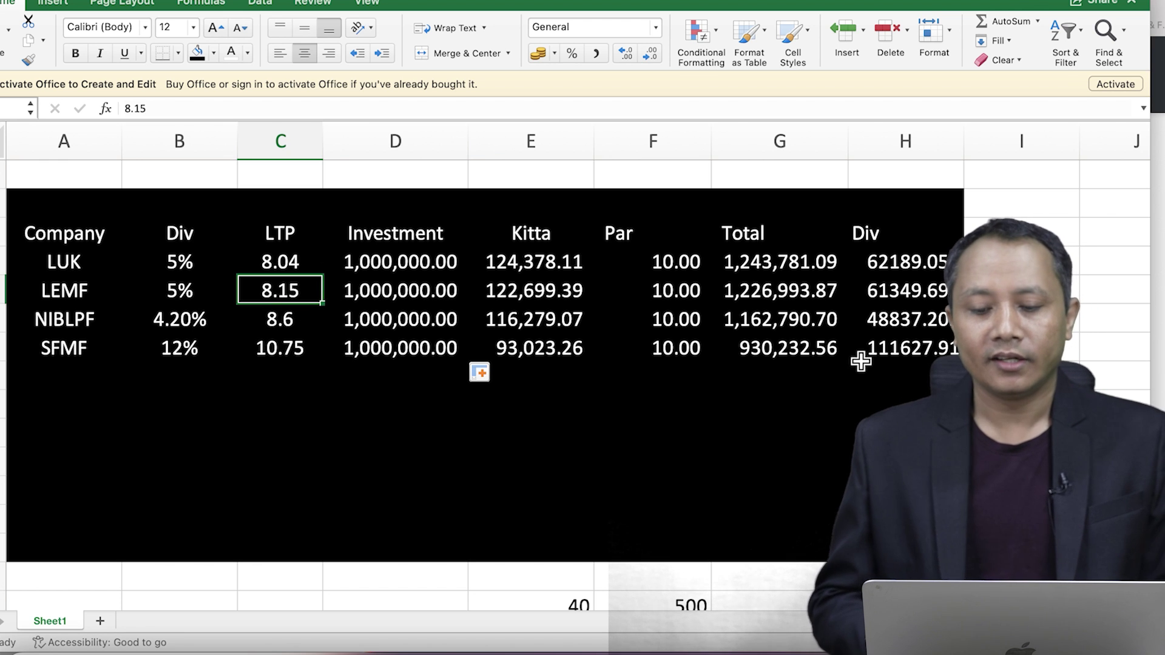
{"action": "left_click", "coordinate": [917, 358]}
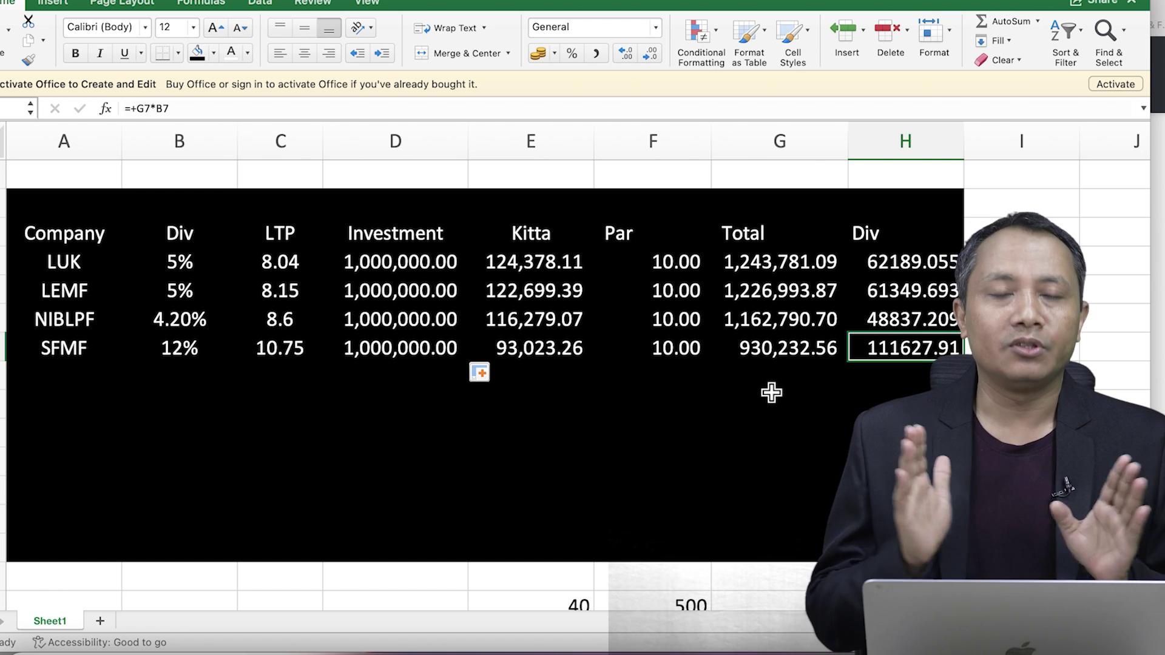
Trace LUK's calculation from dividend rate and LTP through investment, kitta, par and total to the dividend amount.
{"action": "left_click", "coordinate": [200, 267]}
{"action": "left_click", "coordinate": [312, 265]}
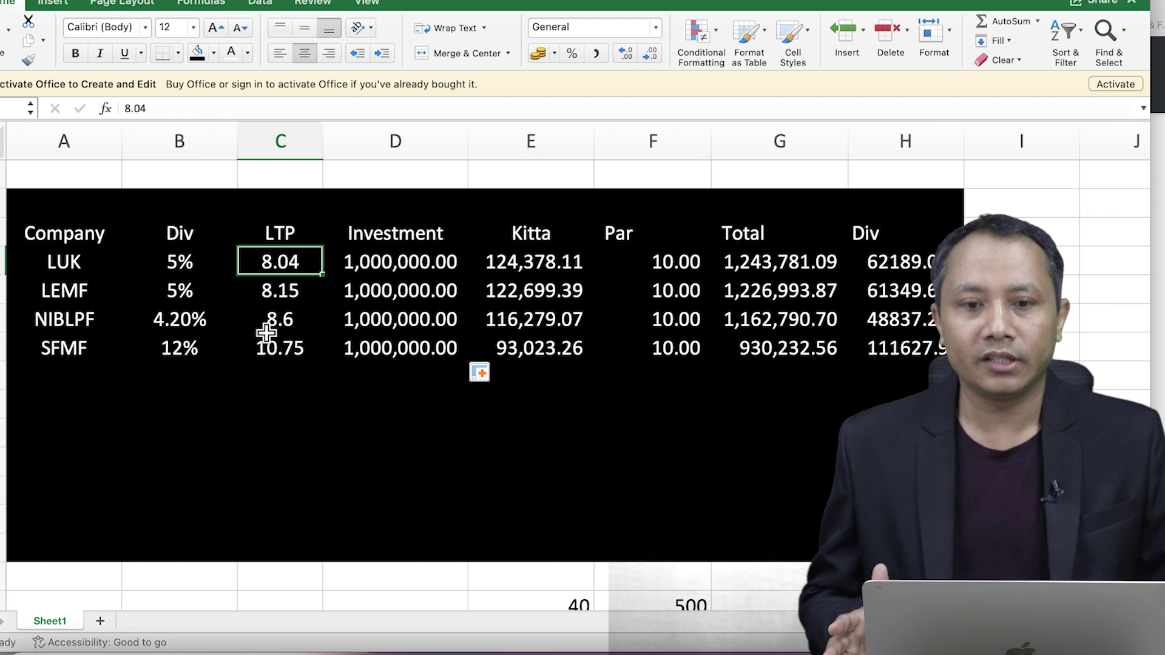
{"action": "left_click", "coordinate": [378, 258]}
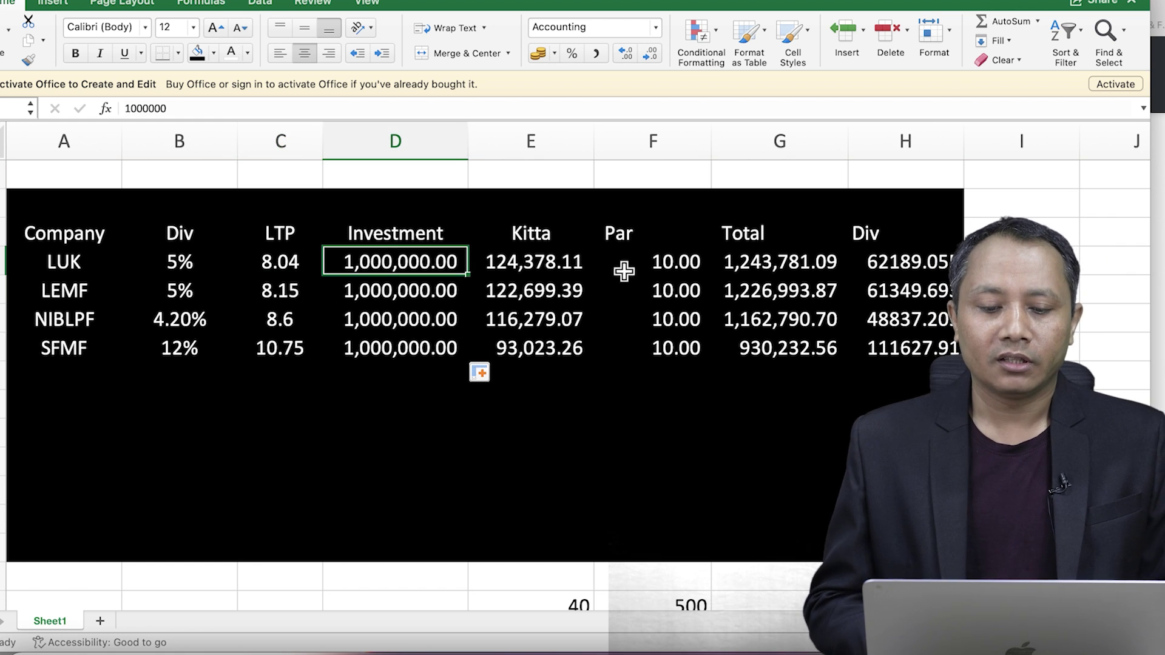
{"action": "left_click", "coordinate": [586, 270]}
{"action": "left_click", "coordinate": [686, 278]}
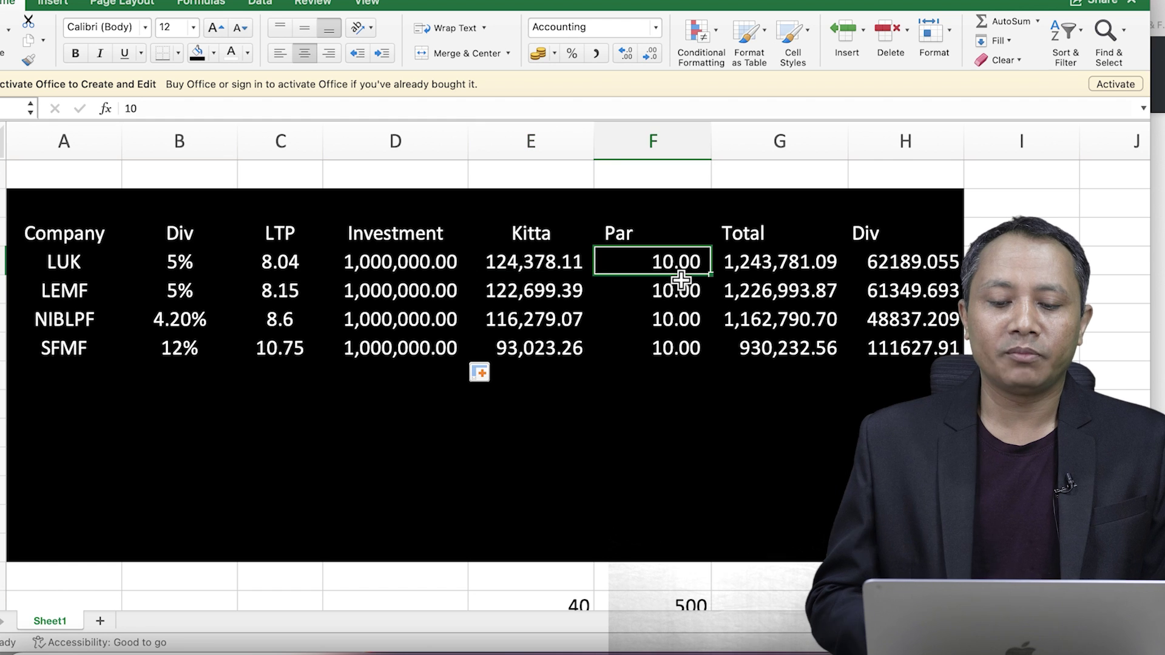
{"action": "left_click", "coordinate": [767, 277]}
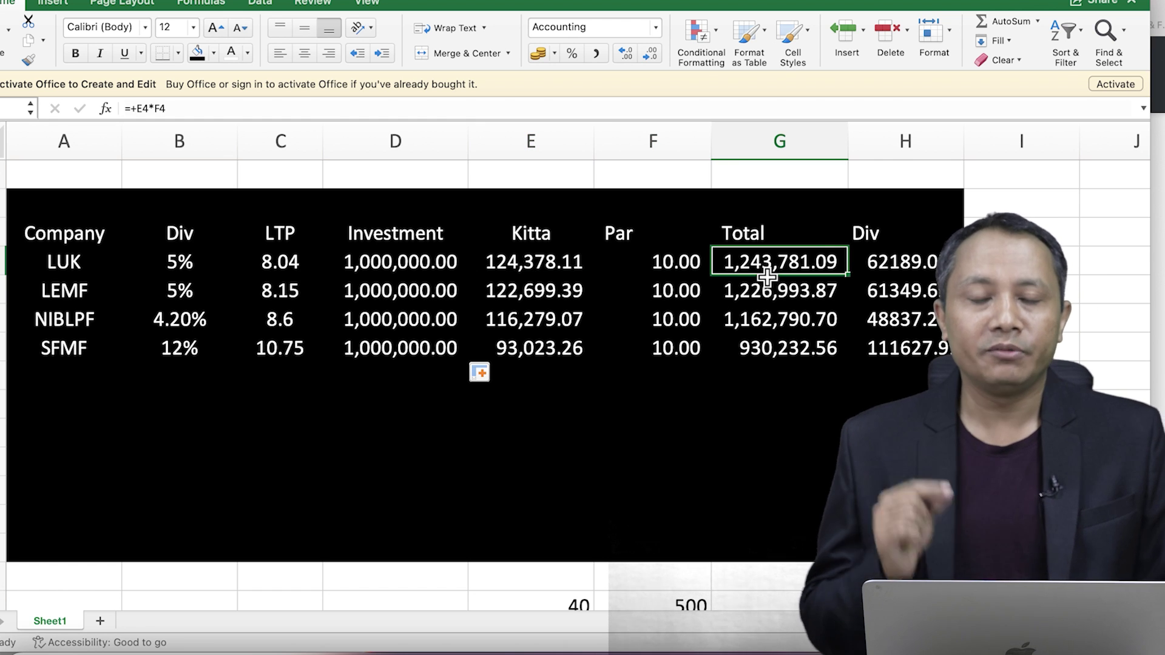
{"action": "left_click", "coordinate": [898, 277]}
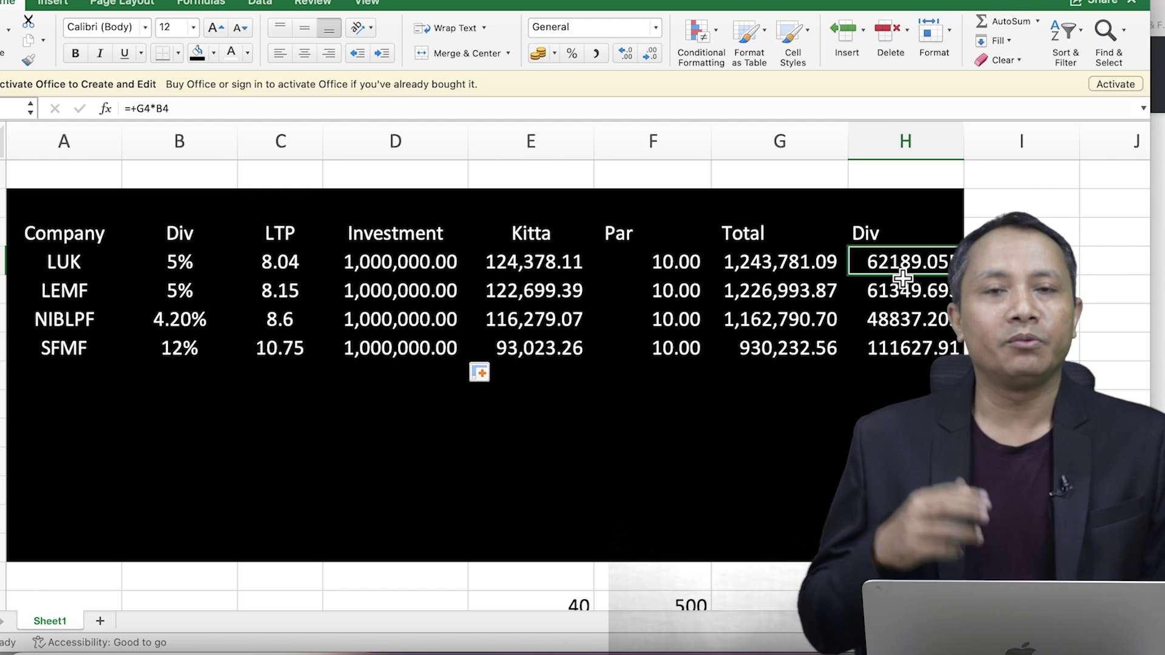
Check how LUK's kitta formula depends on its LTP, and compare both with its dividend amount.
{"action": "left_click", "coordinate": [556, 270]}
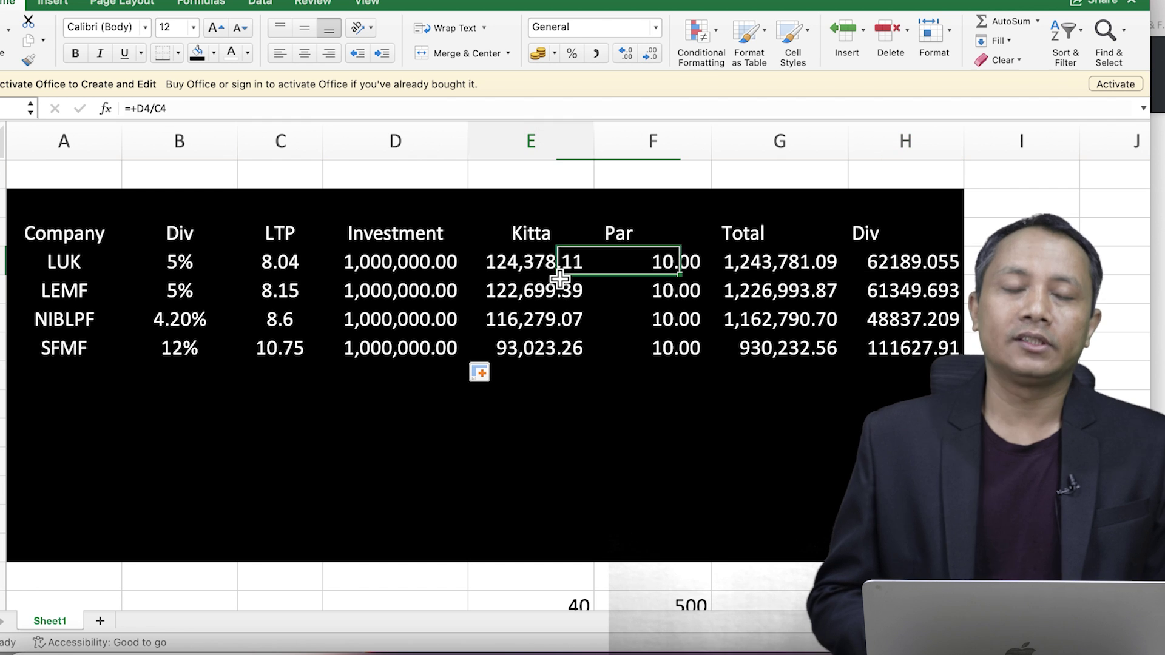
{"action": "left_click", "coordinate": [315, 273]}
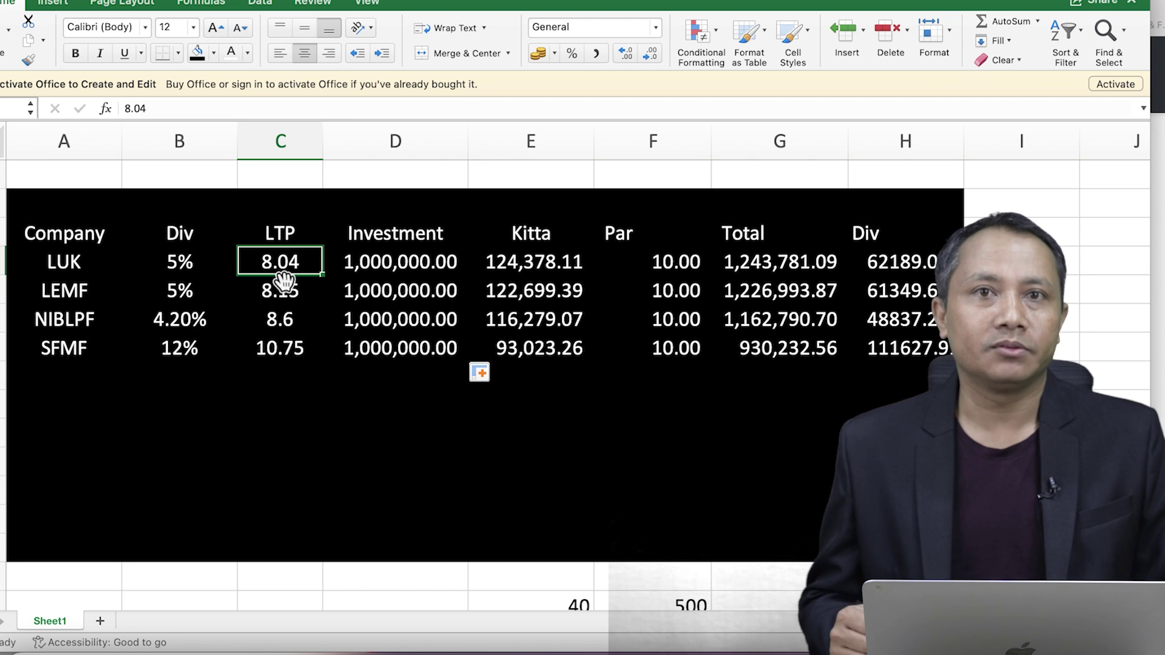
{"action": "left_click", "coordinate": [910, 261]}
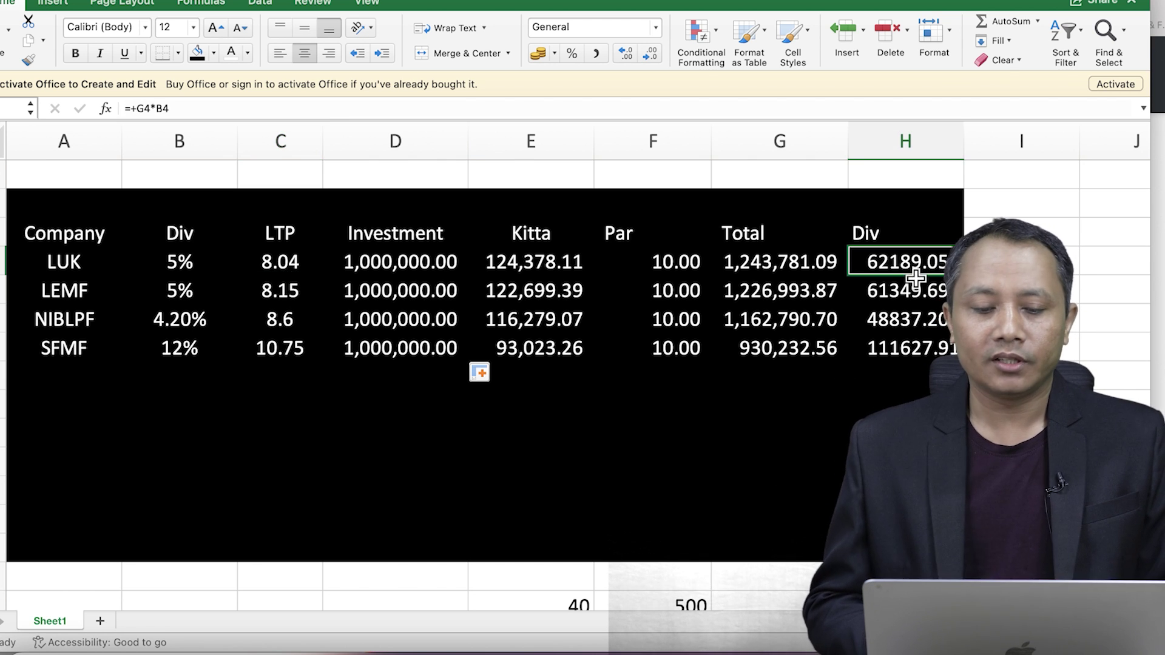
{"action": "left_click", "coordinate": [283, 271]}
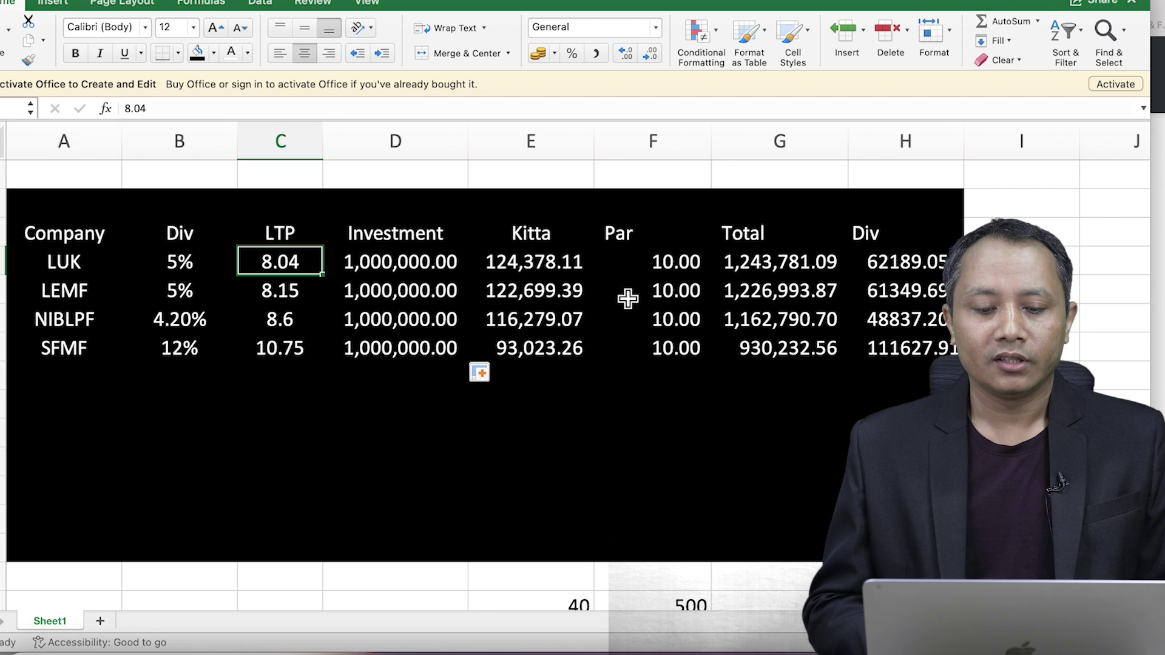
{"action": "left_click", "coordinate": [571, 274]}
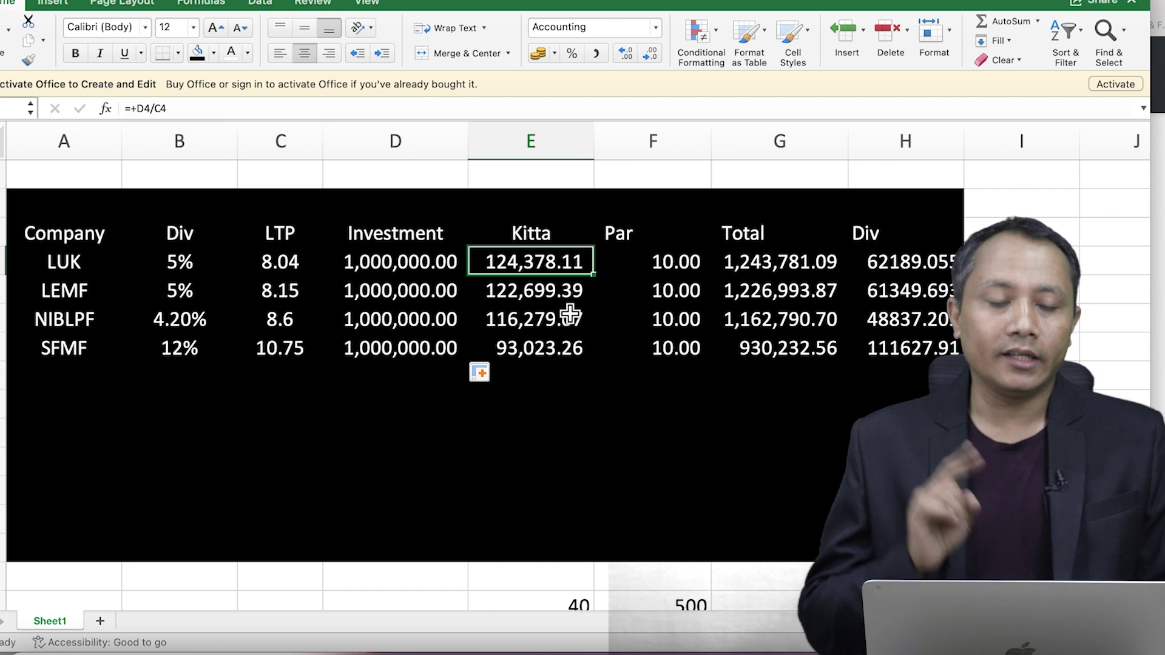
{"action": "left_click", "coordinate": [269, 266]}
{"action": "left_click", "coordinate": [545, 275]}
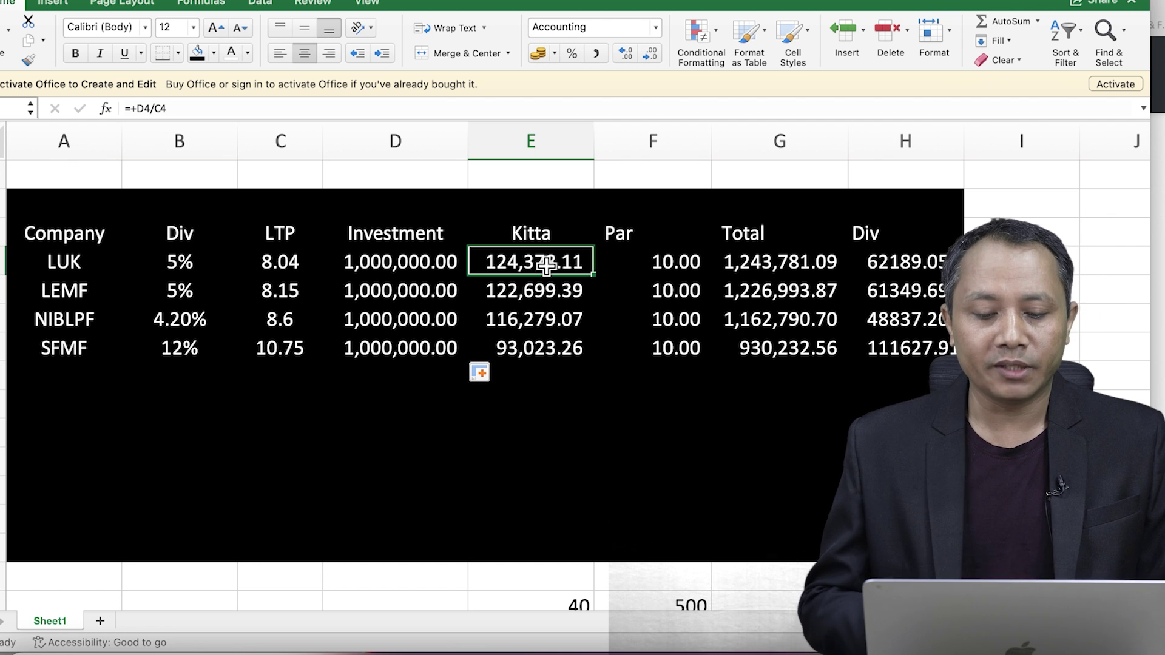
Test LUK's dividend by multiplying its kitta by .50 in an empty cell below the Kitta figures, and clear the test calculation.
{"action": "left_click", "coordinate": [553, 459]}
{"action": "type", "text": "+"}
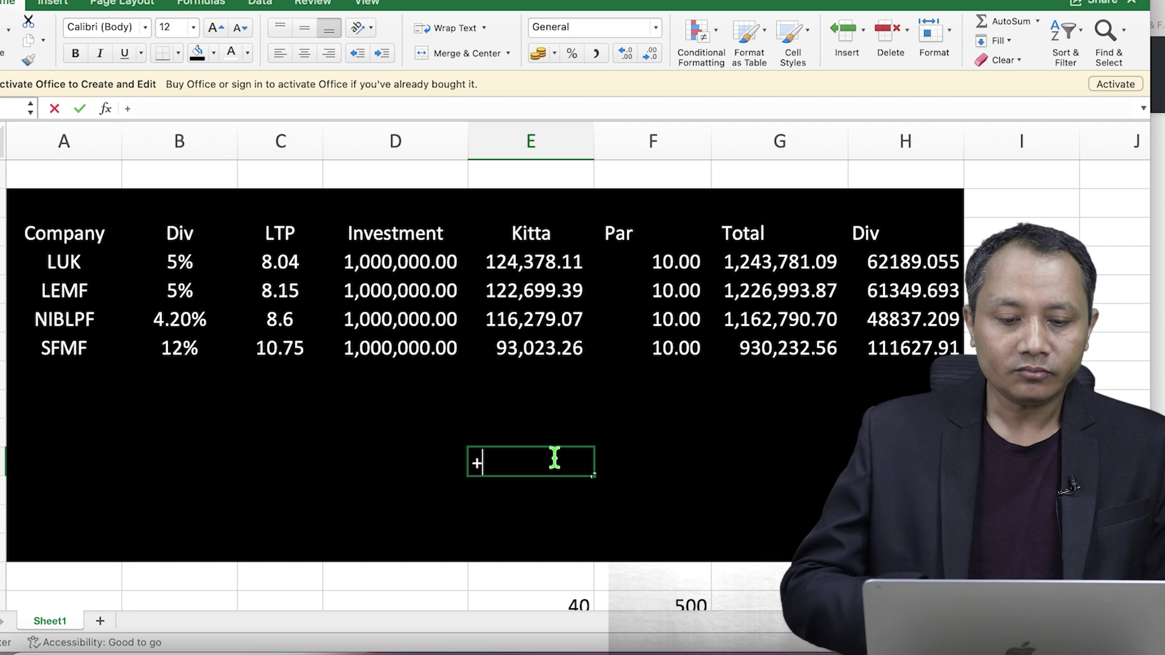
{"action": "left_click", "coordinate": [557, 267]}
{"action": "type", "text": "*"}
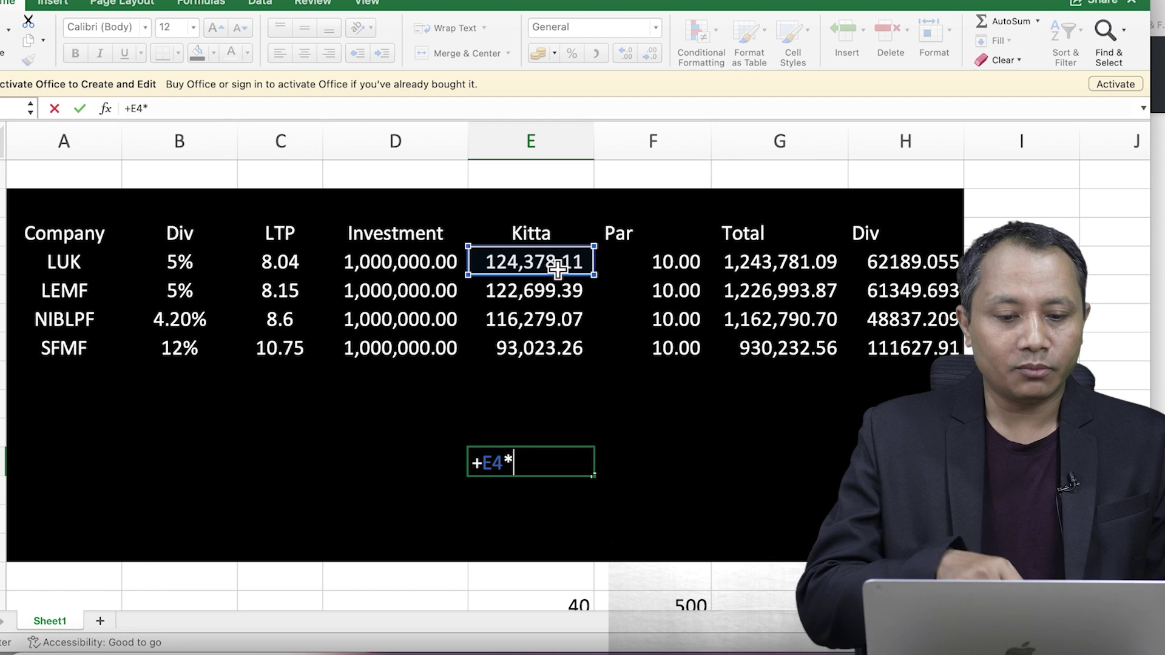
{"action": "type", "text": "1"}
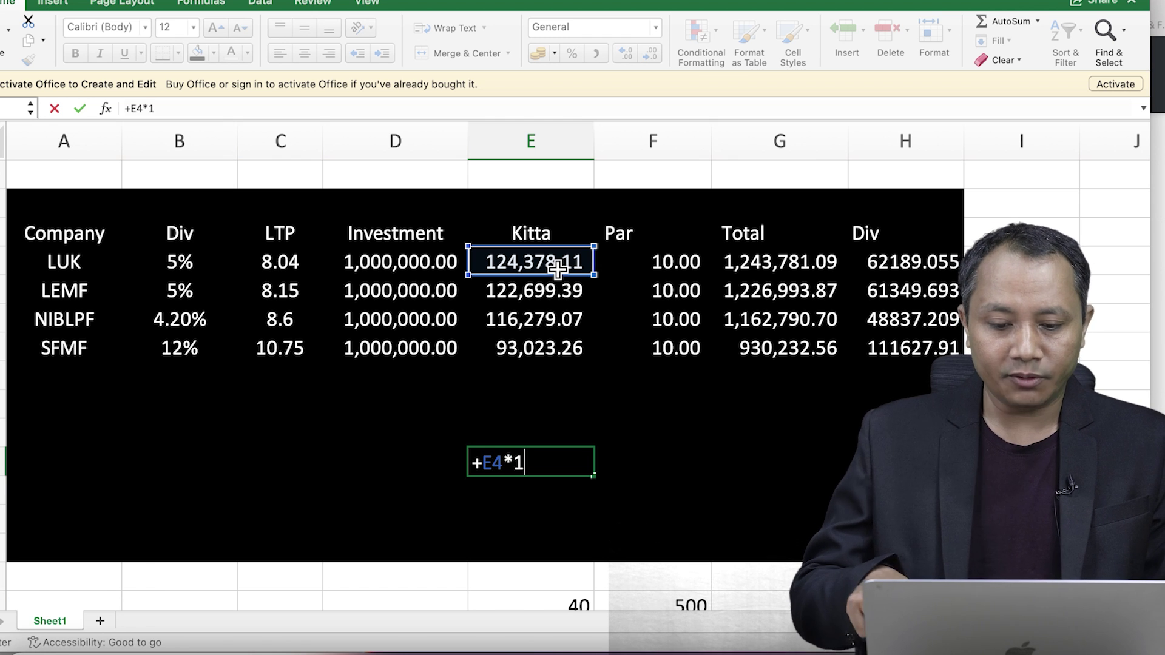
{"action": "key", "text": "BackSpace"}
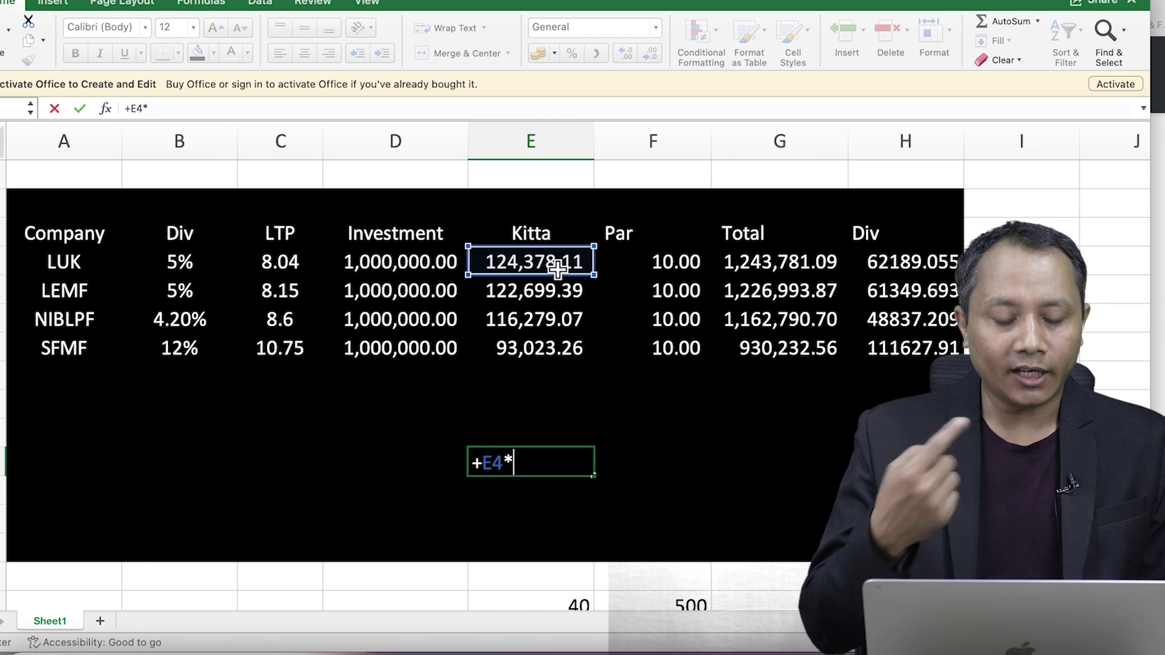
{"action": "type", "text": "8.15"}
{"action": "key", "text": "BackSpace"}
{"action": "key", "text": "BackSpace"}
{"action": "key", "text": "BackSpace"}
{"action": "type", "text": ".50"}
{"action": "key", "text": "Return"}
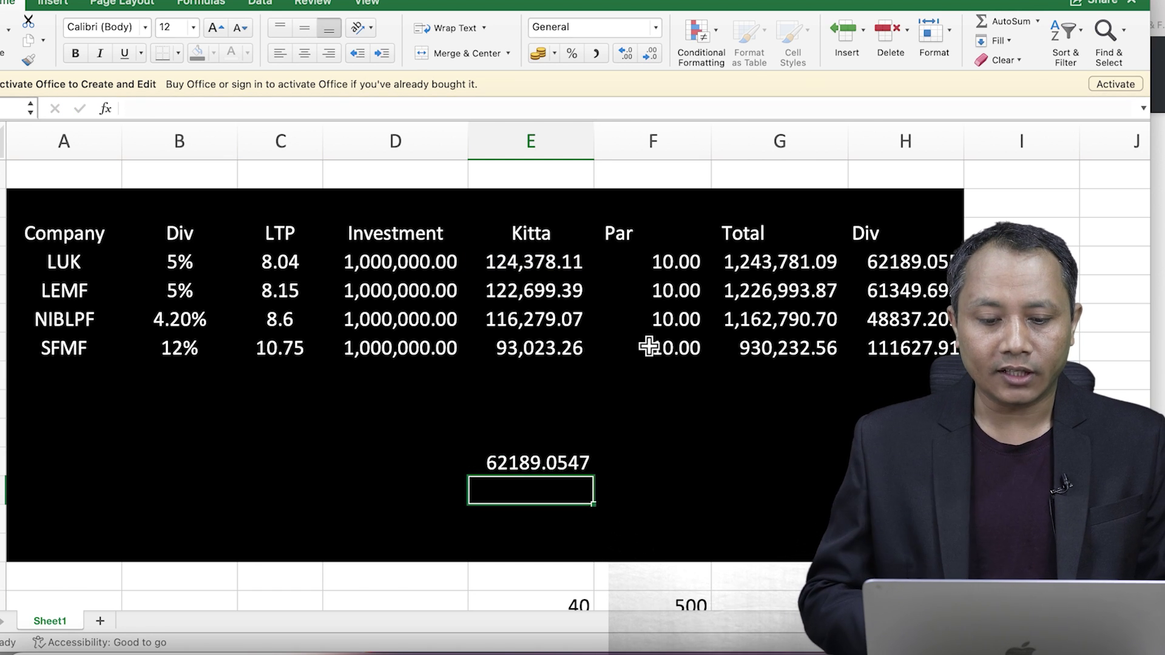
{"action": "left_click", "coordinate": [520, 474]}
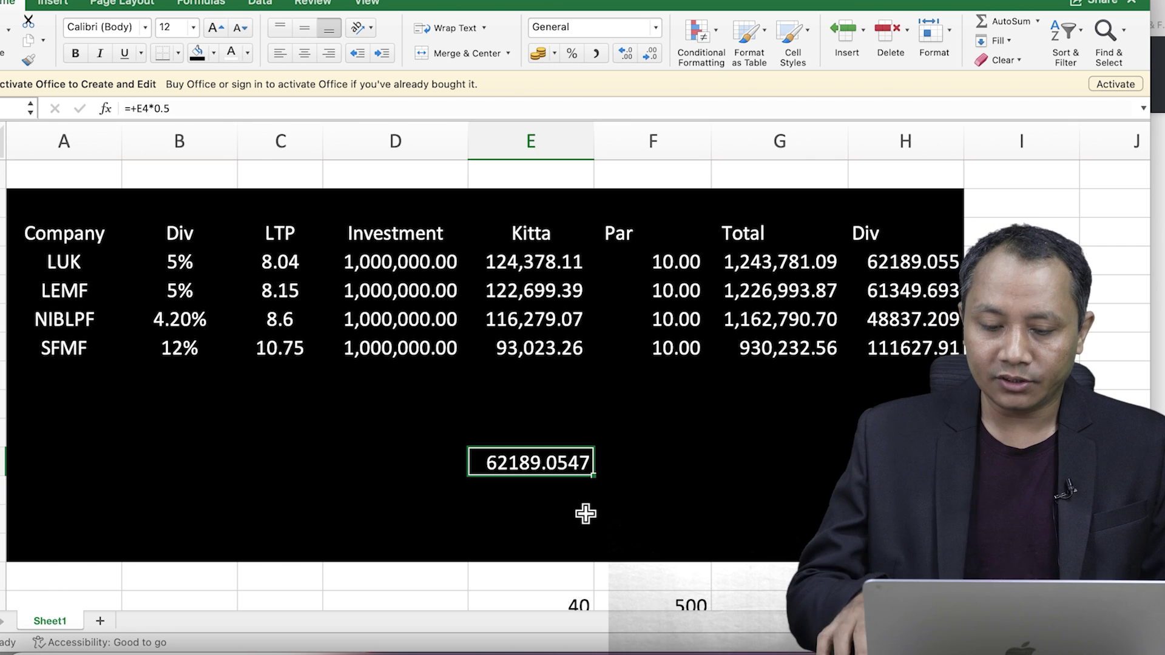
{"action": "key", "text": "Delete"}
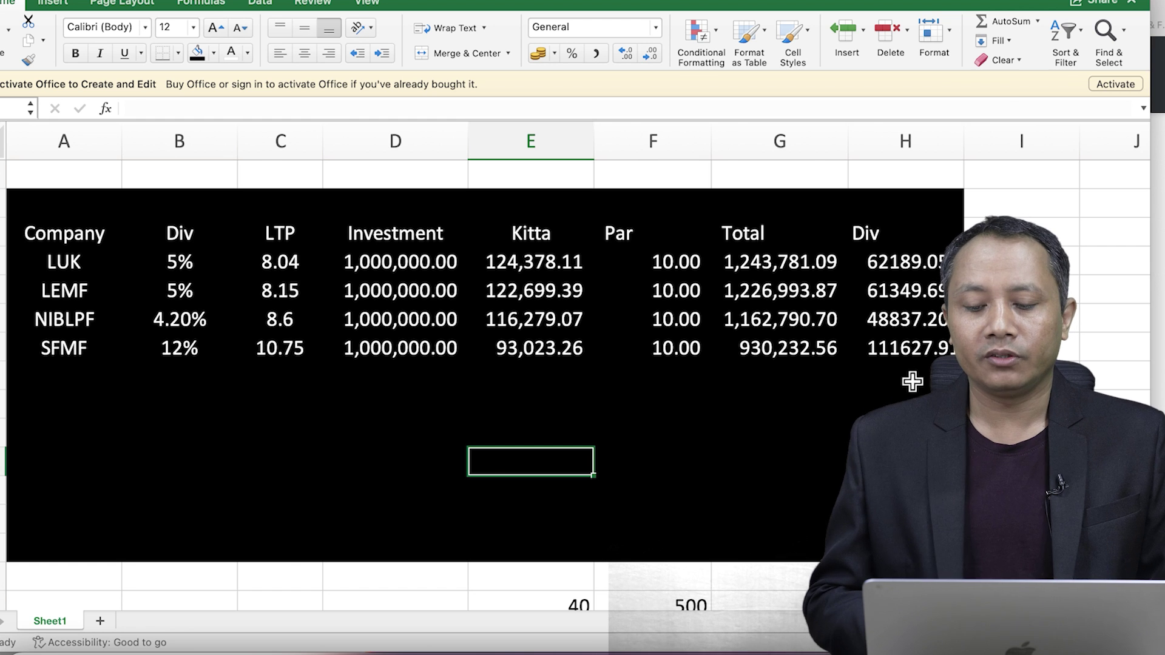
Review SFMF's dividend amount and LUK's LTP.
{"action": "left_click", "coordinate": [906, 351]}
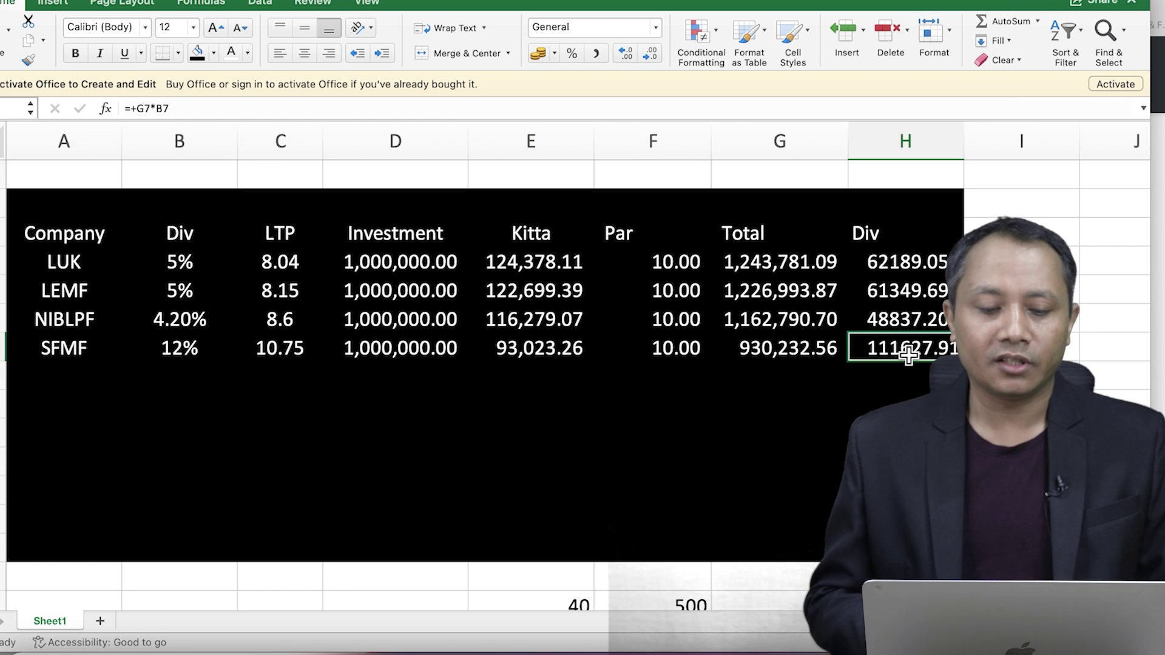
{"action": "left_click", "coordinate": [280, 267]}
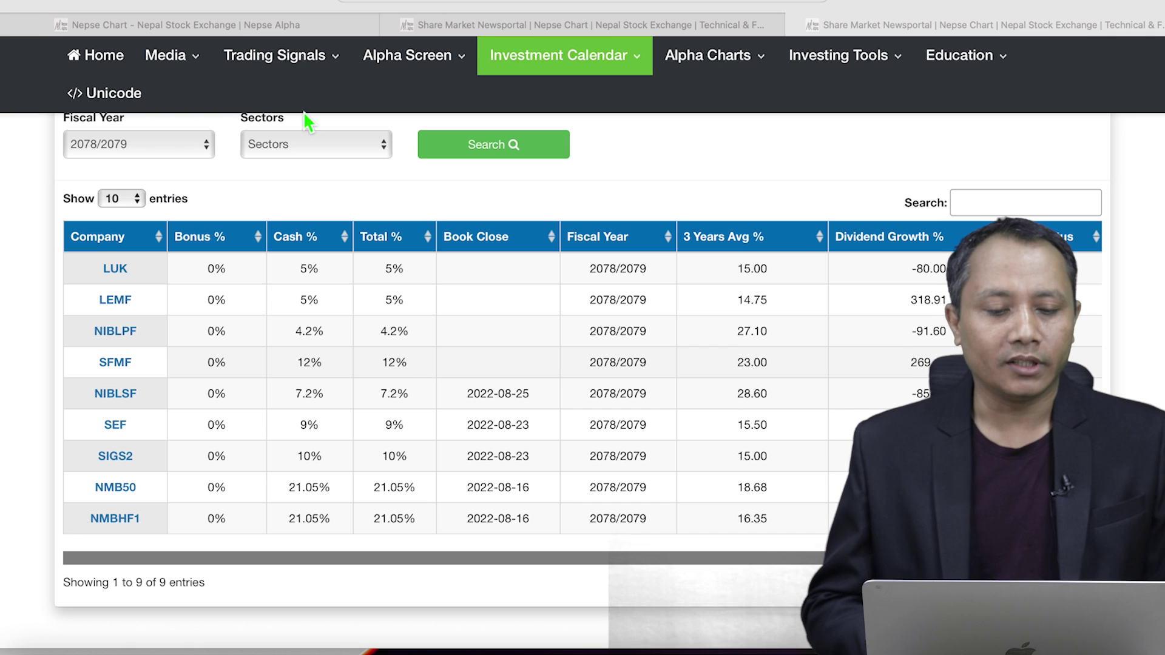
Switch to the Nepse Alpha site, open its Technical Analysis Chart and zoom in on the latest daily candles of the NEPSE index.
{"action": "left_click", "coordinate": [723, 61]}
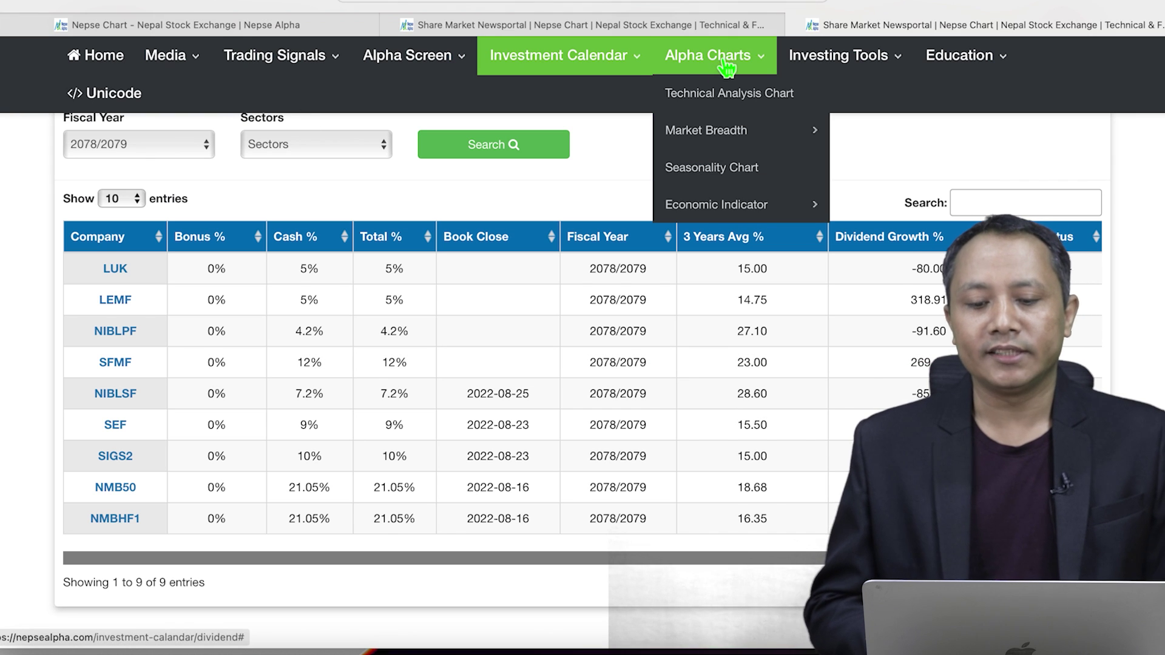
{"action": "left_click", "coordinate": [728, 102]}
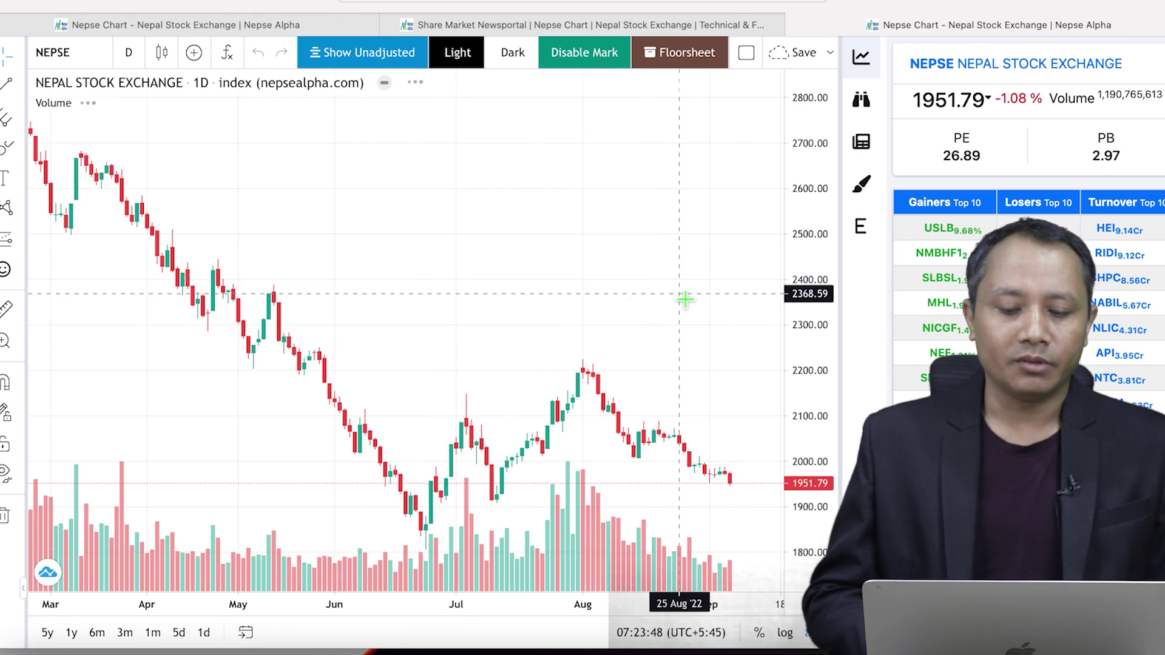
{"action": "left_click_drag", "start_coordinate": [684, 299], "coordinate": [421, 299]}
{"action": "left_click_drag", "start_coordinate": [821, 214], "coordinate": [608, 242]}
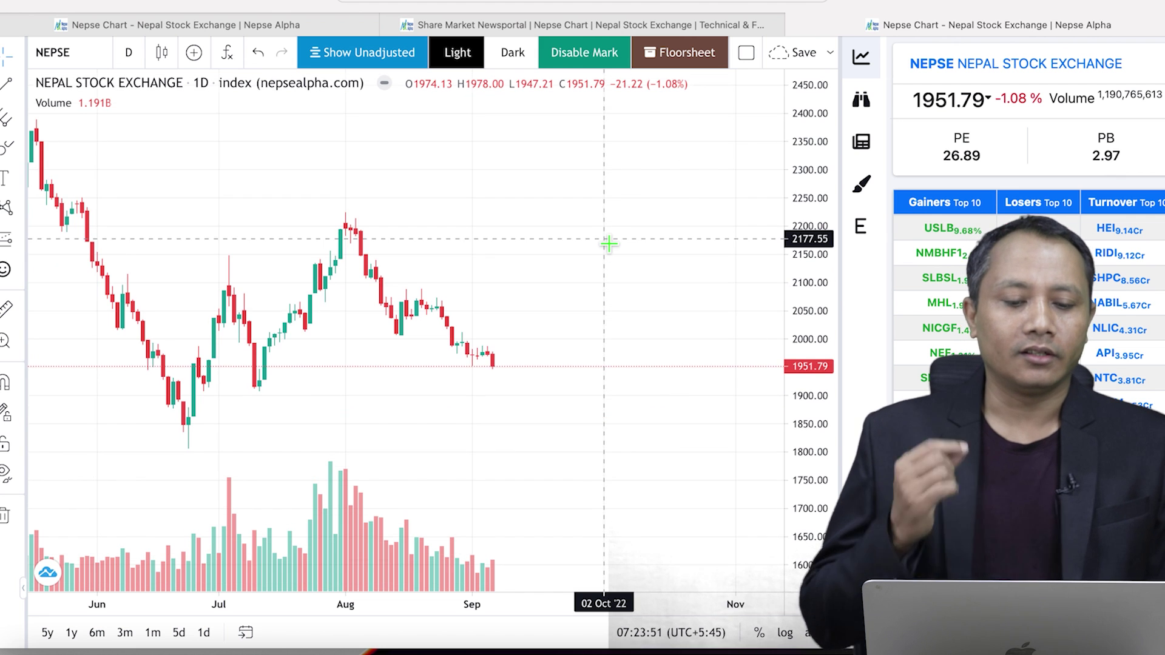
{"action": "left_click", "coordinate": [4, 341]}
{"action": "left_click_drag", "start_coordinate": [372, 273], "coordinate": [655, 481]}
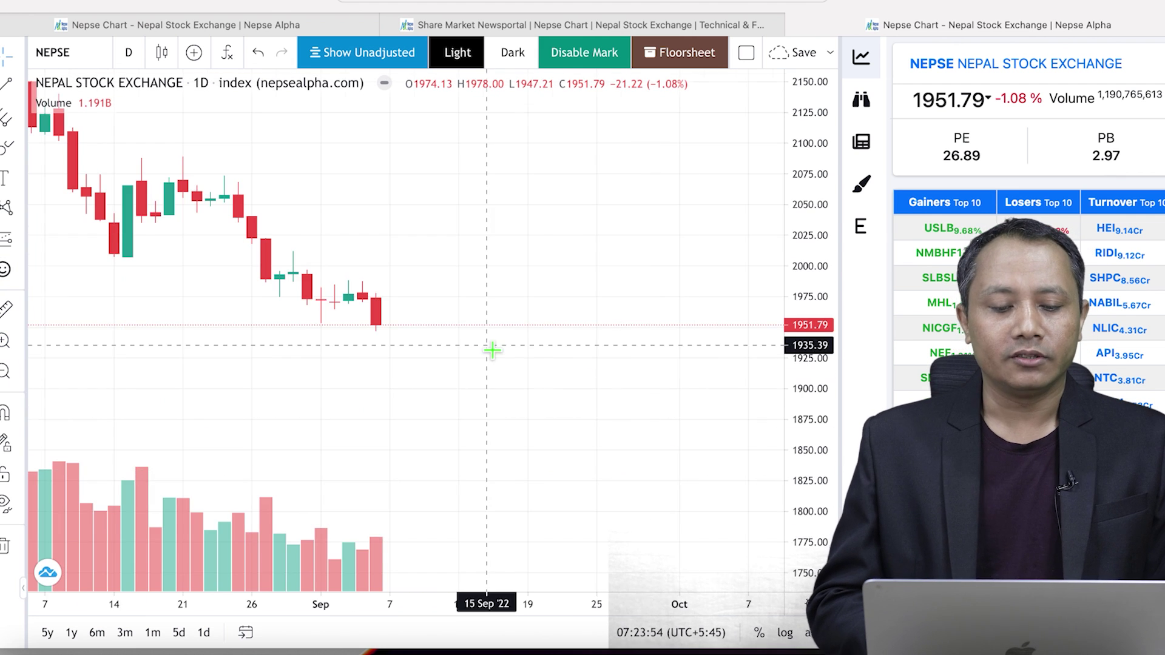
{"action": "left_click_drag", "start_coordinate": [492, 350], "coordinate": [636, 314]}
{"action": "scroll", "coordinate": [466, 204], "scroll_direction": "right", "scroll_amount": 5}
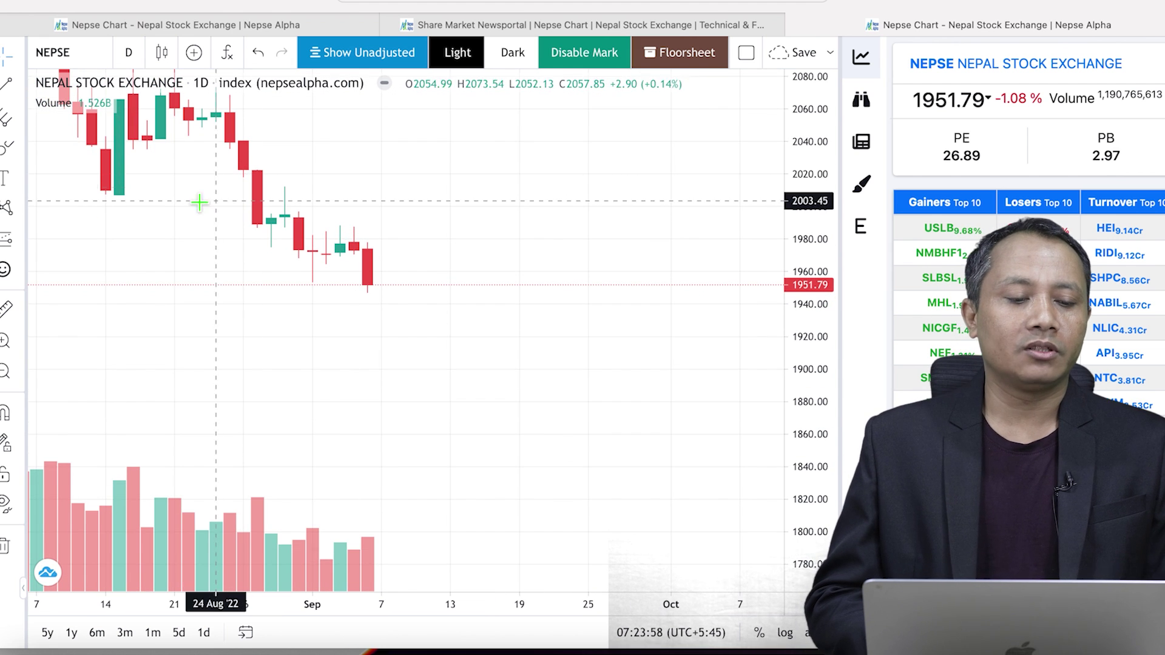
Draw a horizontal line at about 1978 across the latest candles of the NEPSE chart.
{"action": "left_click", "coordinate": [21, 88]}
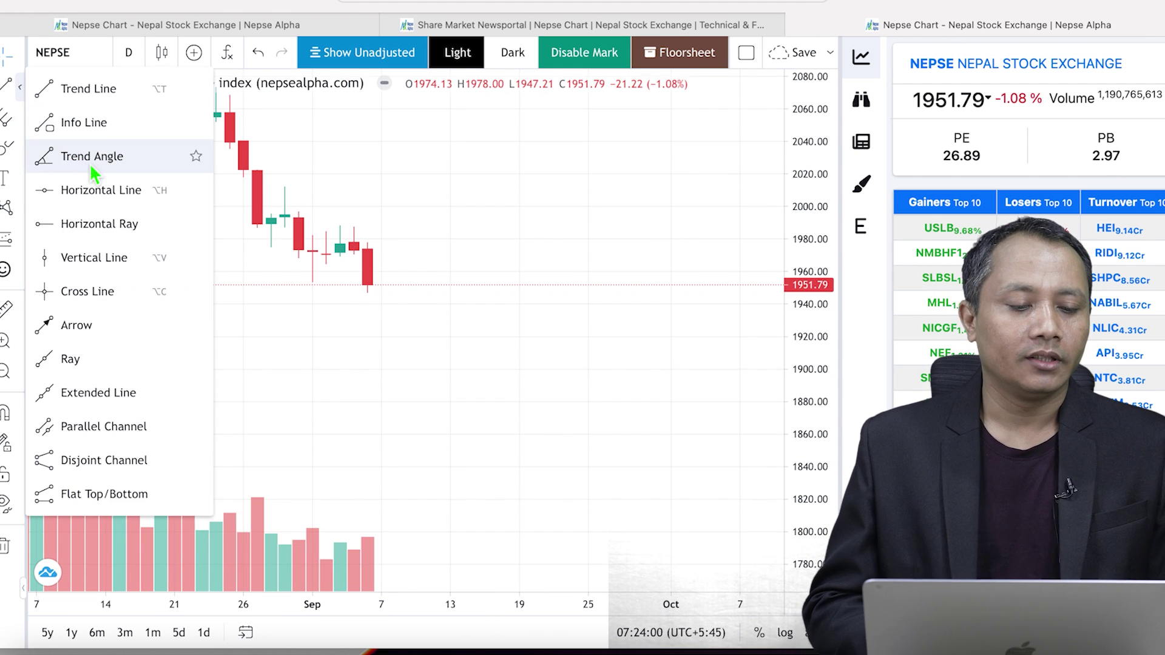
{"action": "left_click", "coordinate": [55, 190]}
{"action": "left_click", "coordinate": [391, 242]}
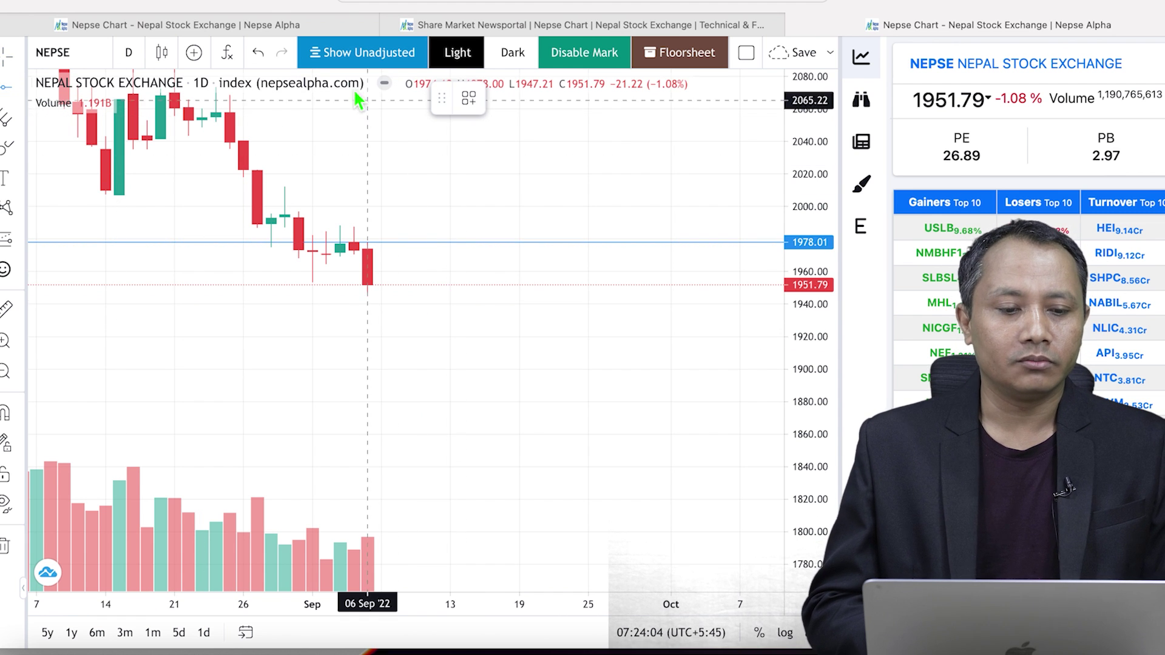
Switch to the other open Nepse Chart page and remove the Bollinger Bands indicator from its NEPSE chart.
{"action": "left_click", "coordinate": [232, 27]}
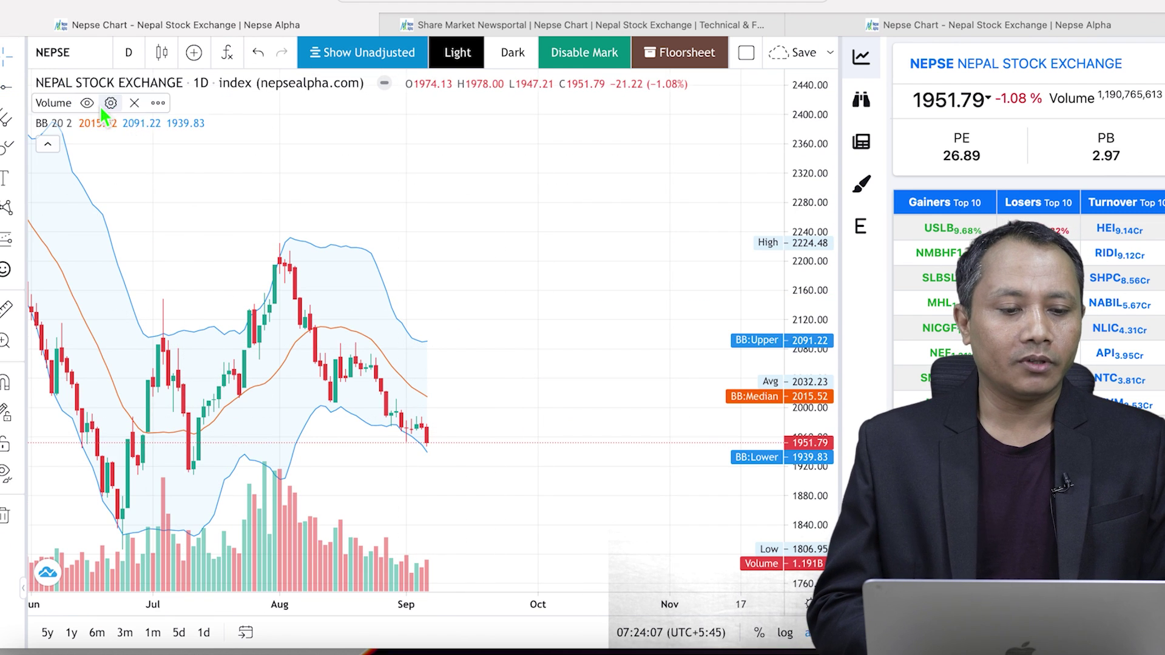
{"action": "left_click", "coordinate": [146, 124]}
{"action": "scroll", "coordinate": [378, 263], "scroll_direction": "right", "scroll_amount": 3}
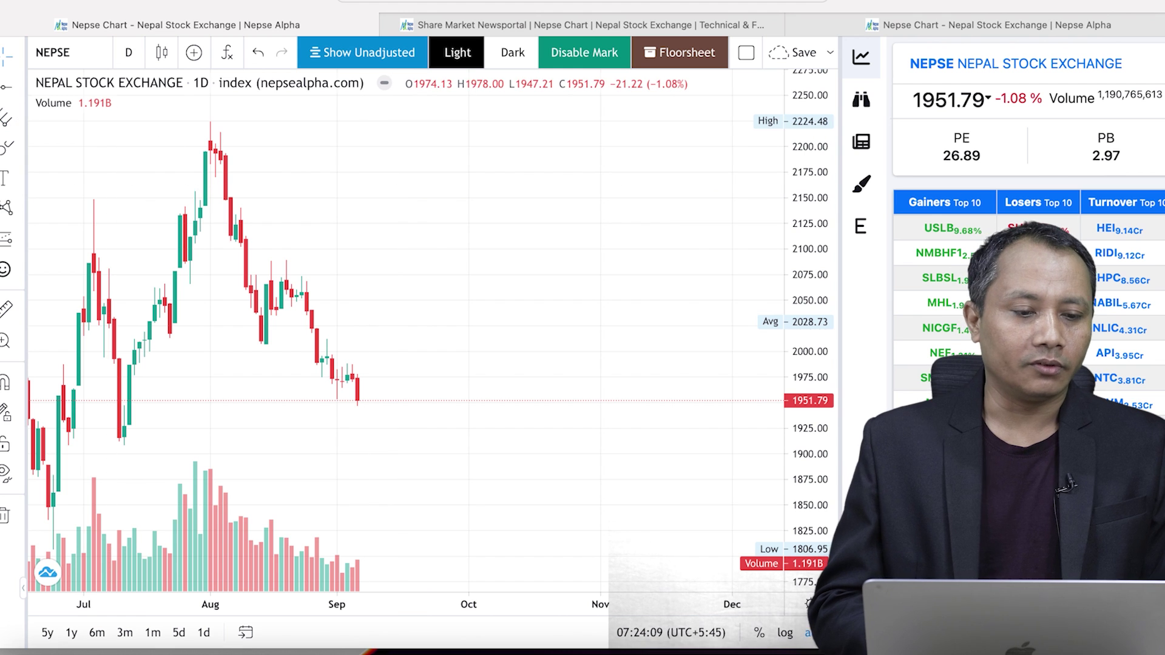
Draw two horizontal lines bracketing the latest NEPSE candle, at about 1976 and about 1946.
{"action": "left_click", "coordinate": [7, 91]}
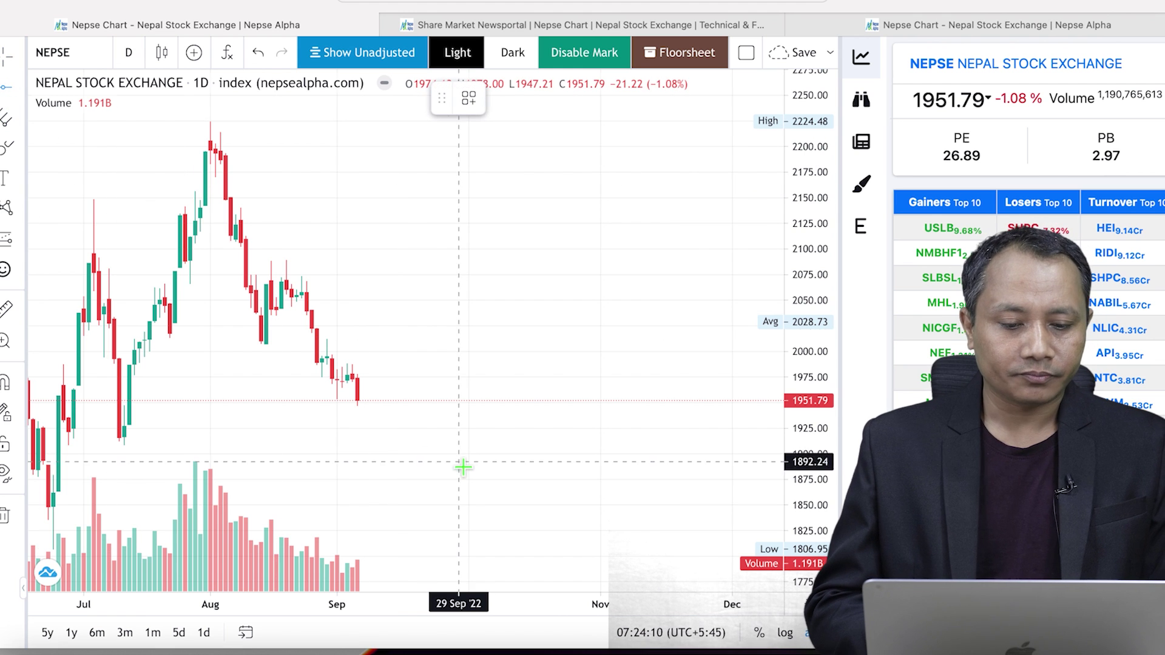
{"action": "left_click", "coordinate": [405, 376]}
{"action": "left_click", "coordinate": [20, 87]}
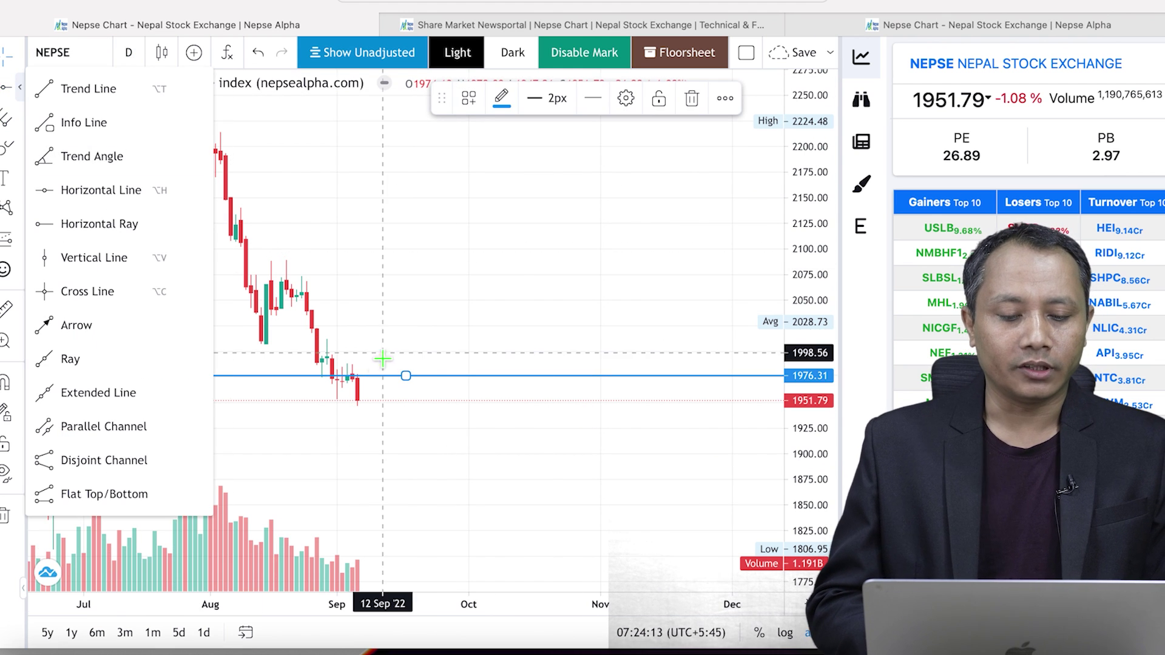
{"action": "left_click", "coordinate": [384, 410]}
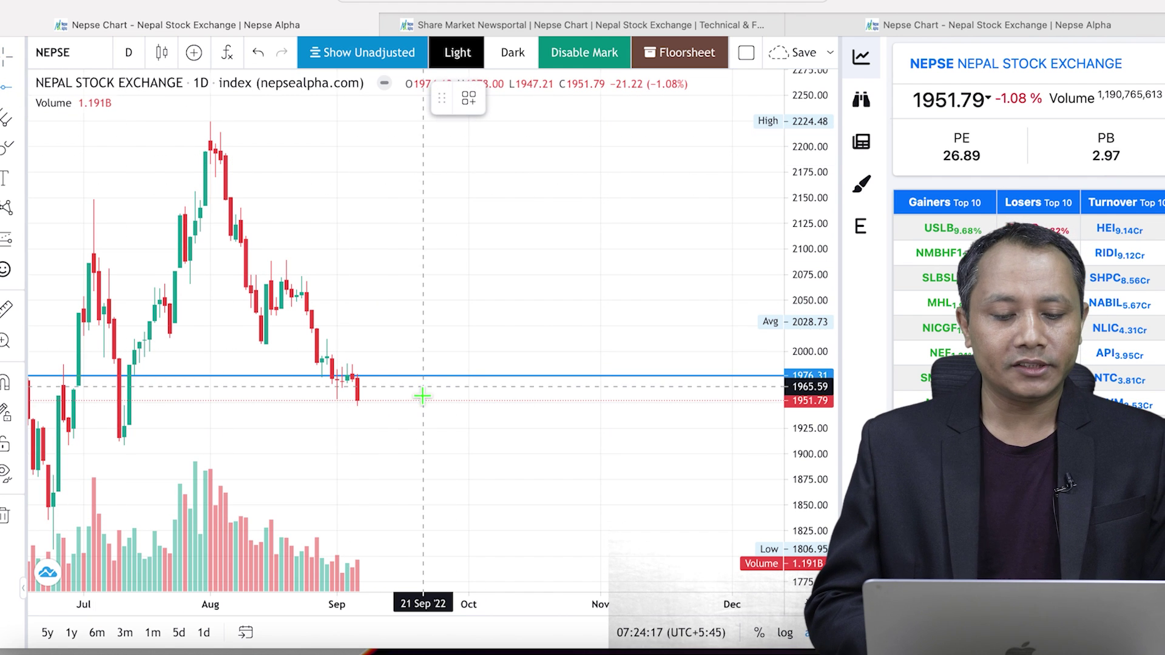
{"action": "left_click", "coordinate": [406, 407]}
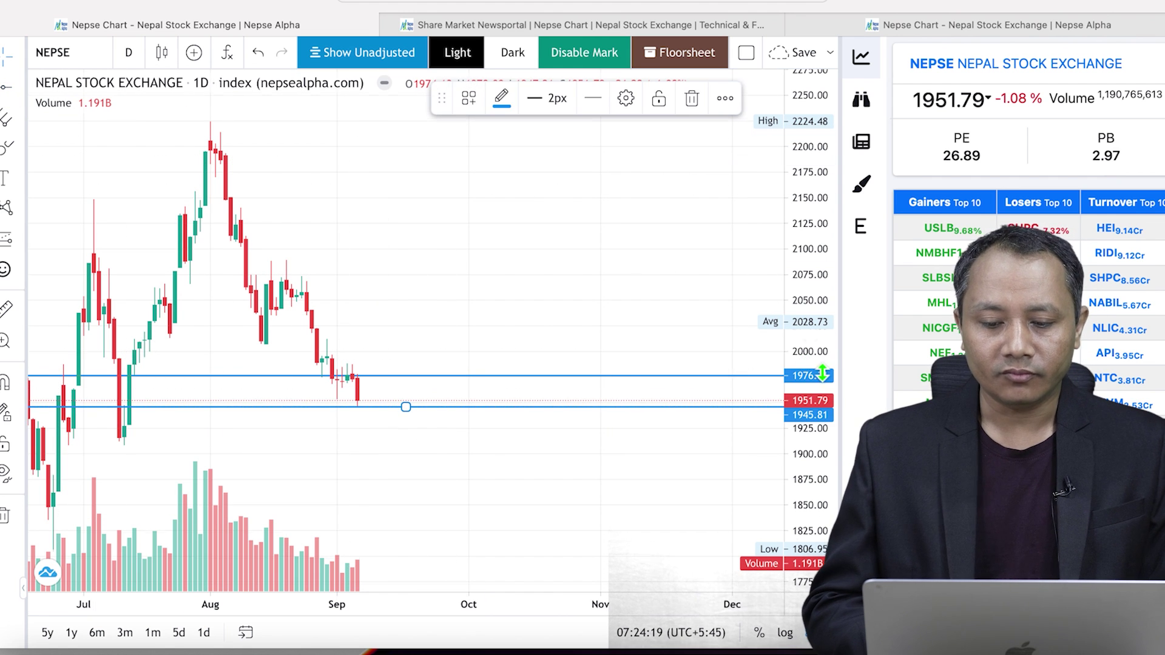
Delete both horizontal lines around the latest candle from the NEPSE chart.
{"action": "left_click_drag", "start_coordinate": [801, 358], "coordinate": [801, 328]}
{"action": "left_click", "coordinate": [749, 358]}
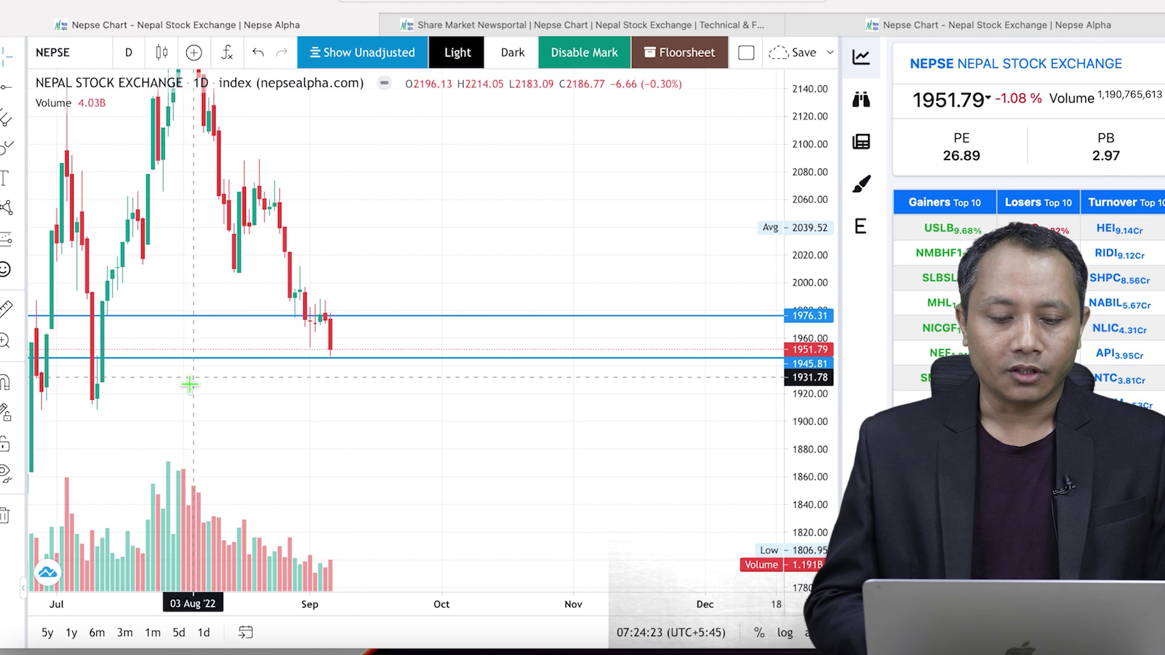
{"action": "left_click", "coordinate": [484, 316]}
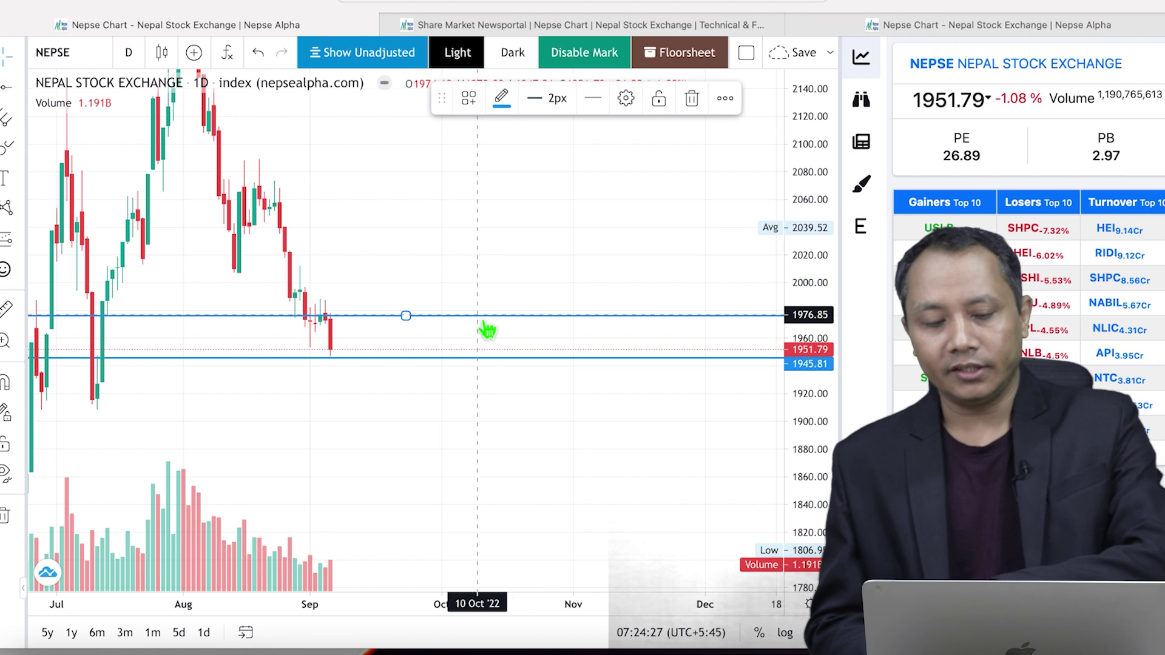
{"action": "key", "text": "Delete"}
{"action": "left_click", "coordinate": [434, 363]}
{"action": "key", "text": "Delete"}
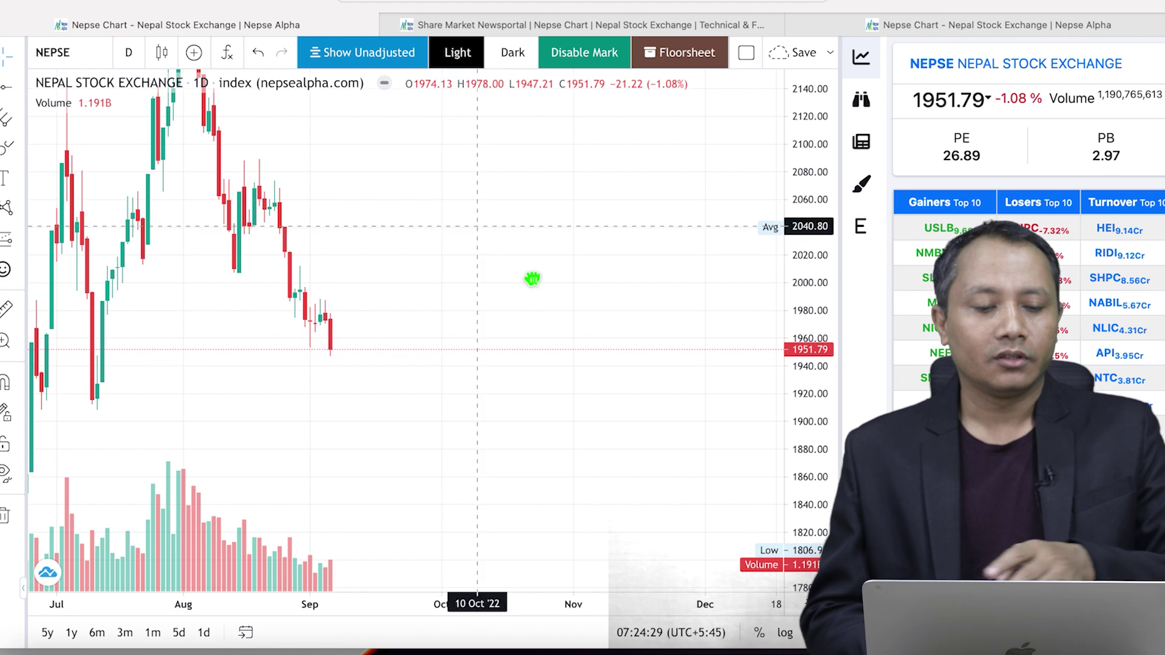
Draw a Fib Retracement from the early-August high at about 2224 (04 Aug '22) down to about 1947 (03 Oct '22).
{"action": "left_click_drag", "start_coordinate": [532, 279], "coordinate": [609, 279]}
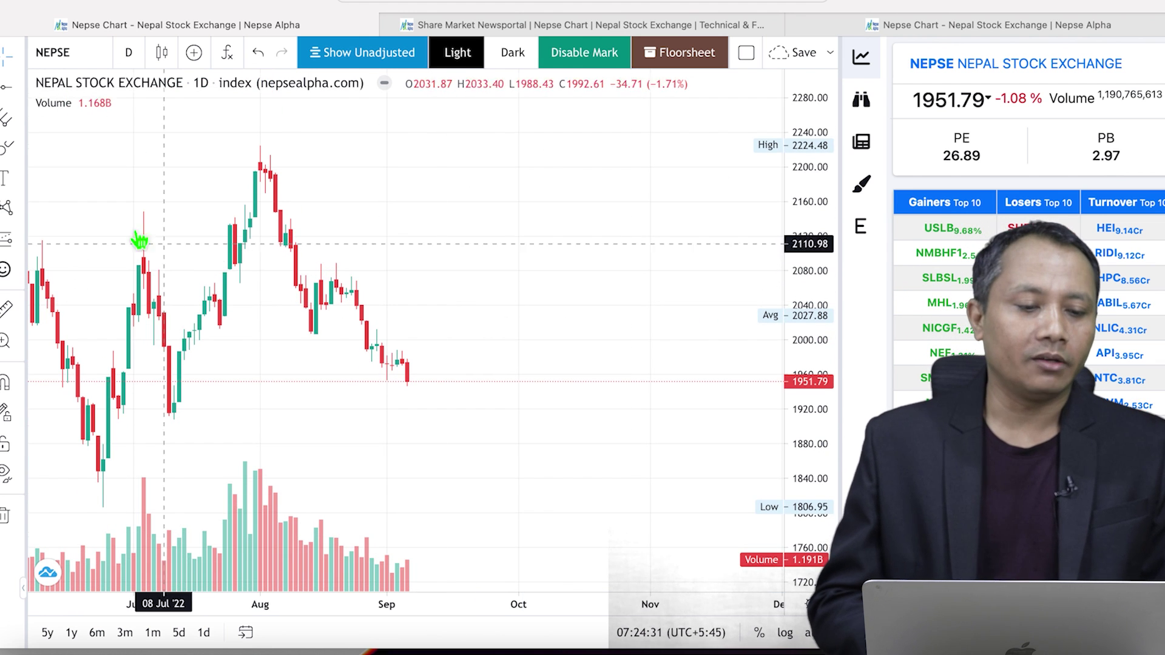
{"action": "left_click", "coordinate": [20, 117]}
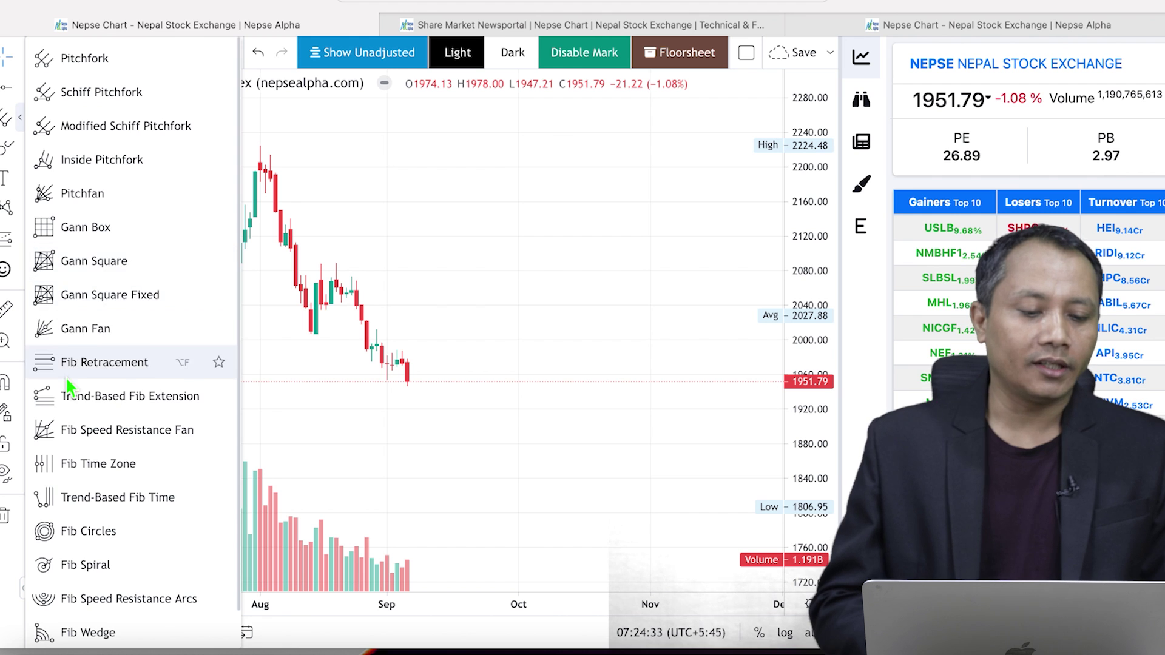
{"action": "left_click", "coordinate": [78, 359]}
{"action": "left_click", "coordinate": [276, 146]}
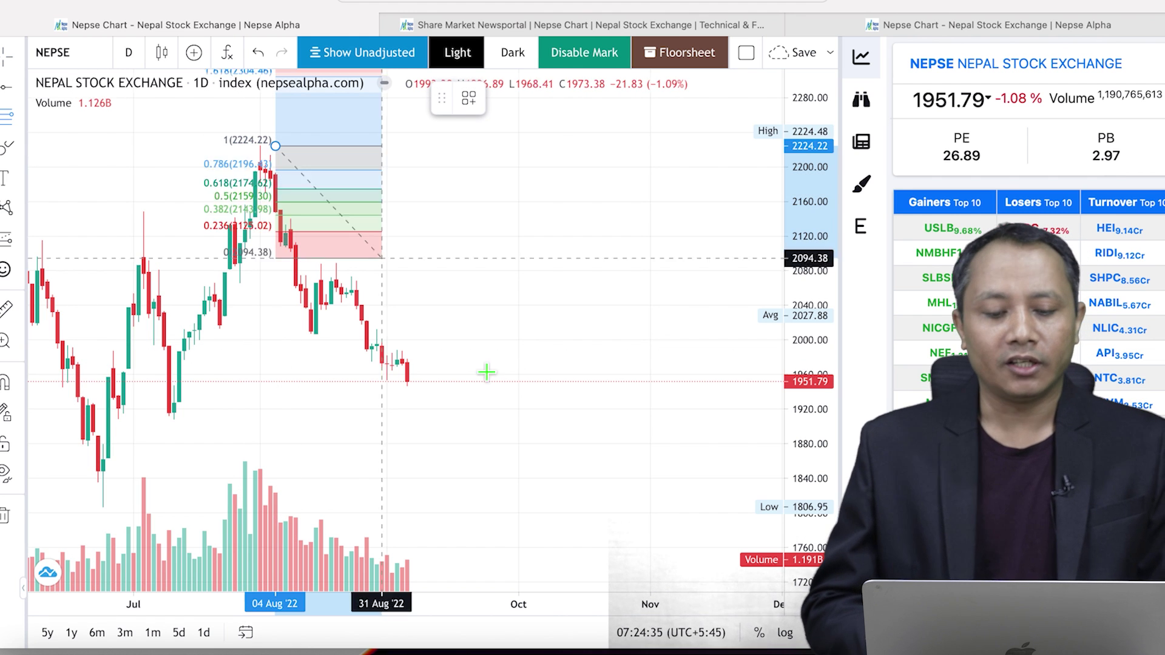
{"action": "left_click", "coordinate": [524, 386]}
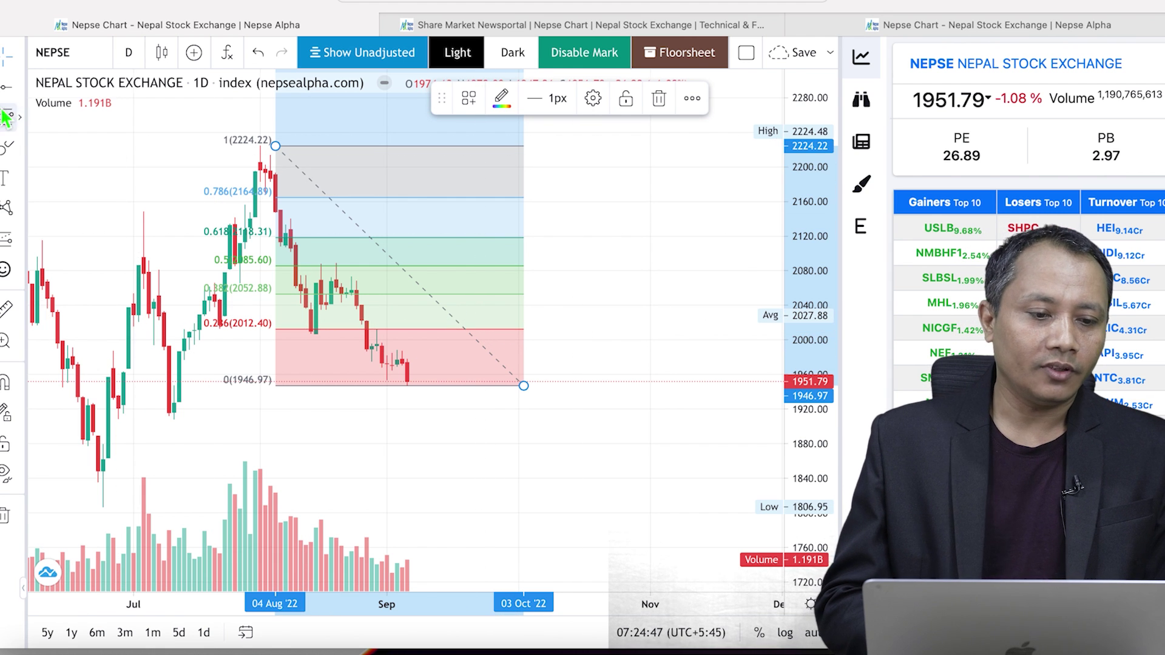
Draw a descending Parallel Channel from about 2225 on 01 Aug '22 to about 1844 on 26 Sep '22, with its lower edge starting at about 2087.
{"action": "left_click", "coordinate": [20, 86]}
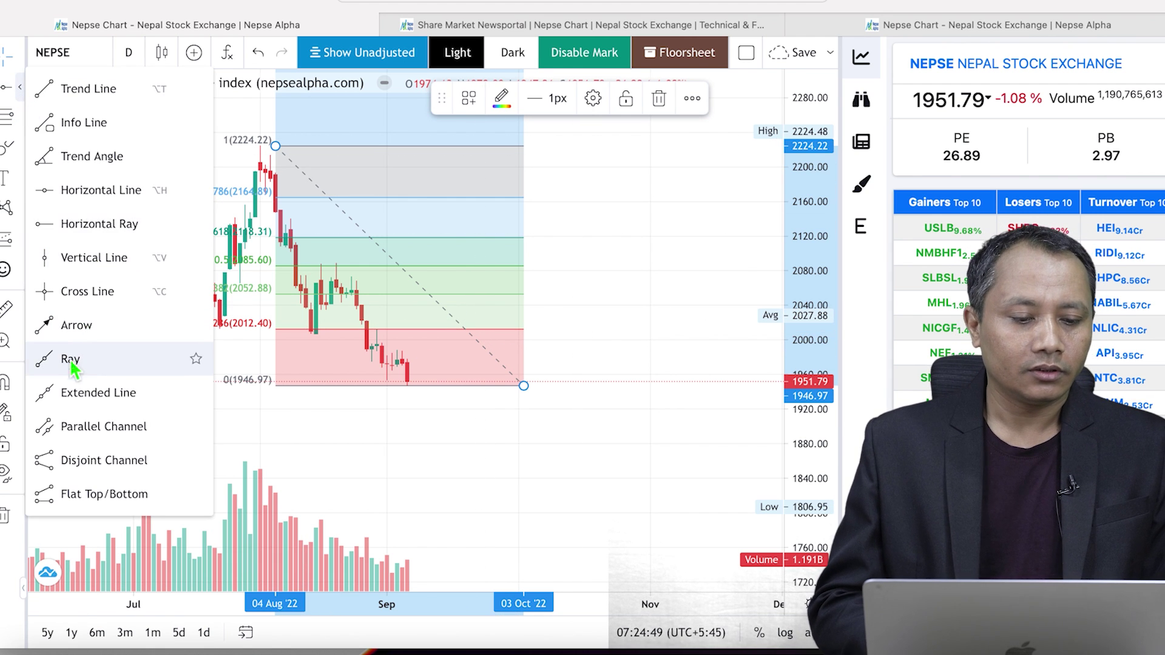
{"action": "left_click", "coordinate": [89, 434]}
{"action": "left_click", "coordinate": [276, 147]}
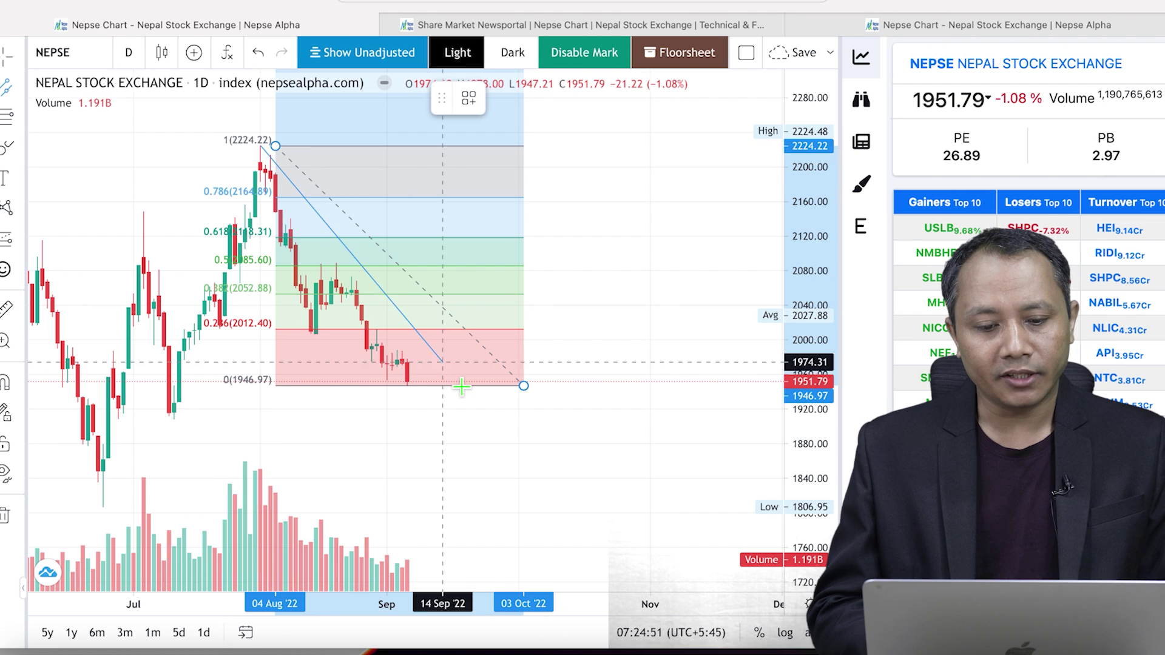
{"action": "left_click", "coordinate": [494, 474]}
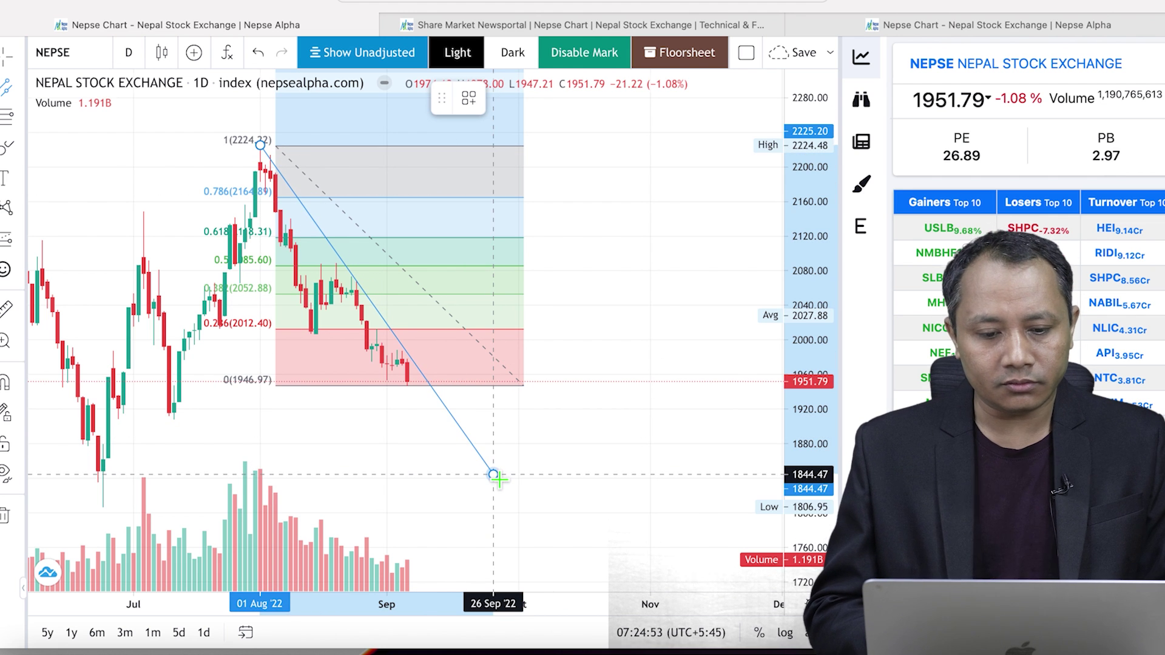
{"action": "left_click", "coordinate": [434, 505]}
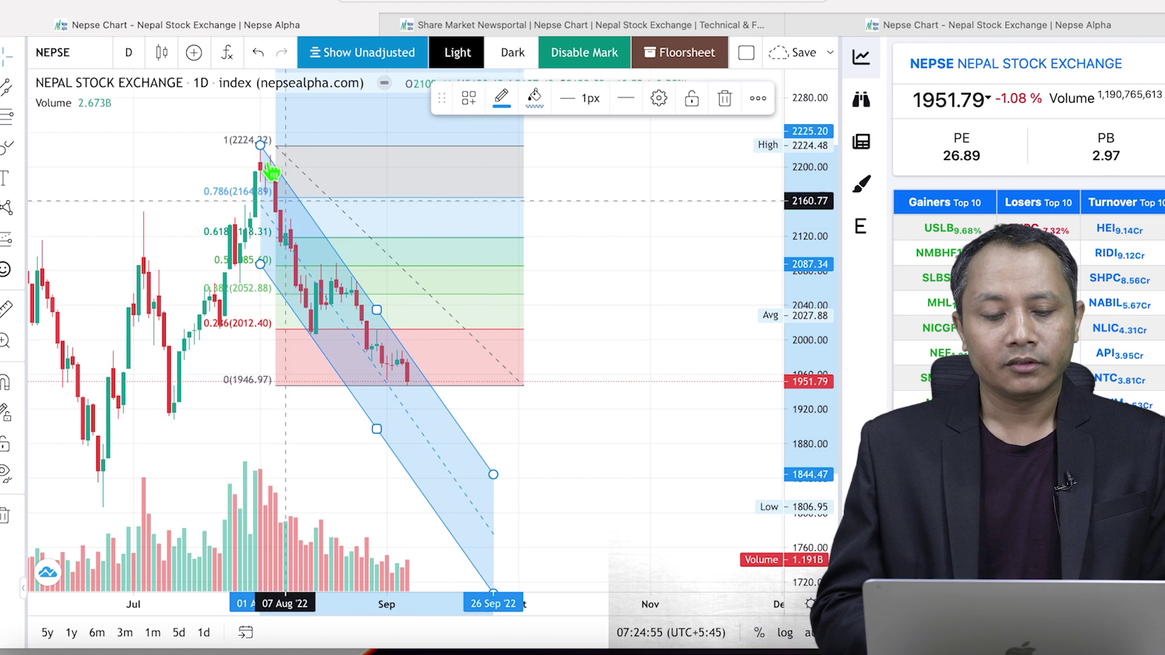